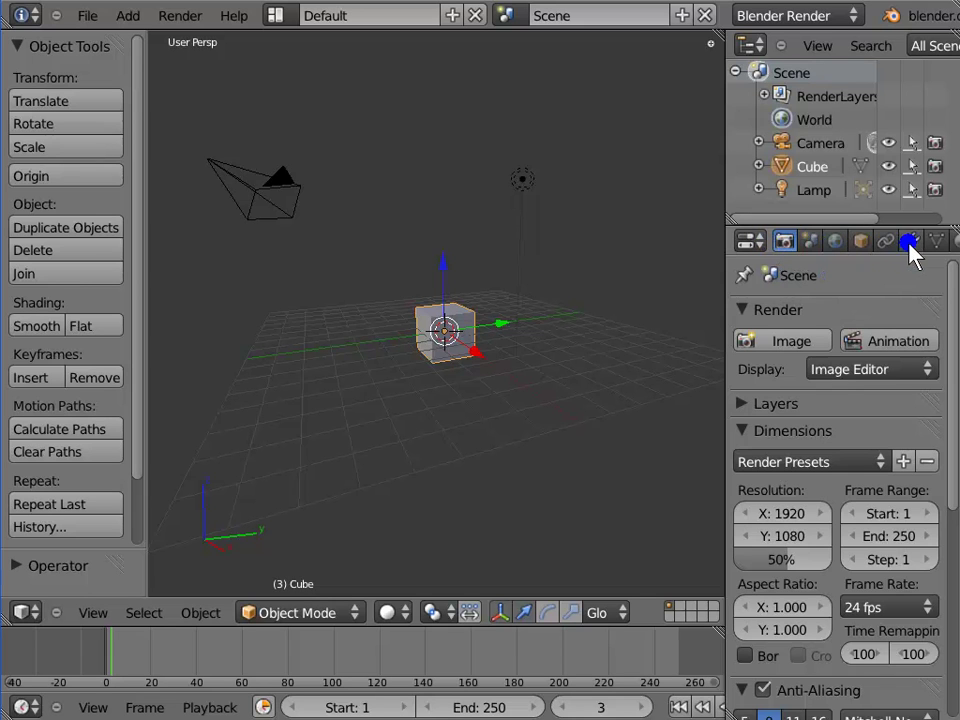
Widen the Outliner and Properties area by moving its border toward the 3D view until all property categories fit.
{"action": "scroll", "coordinate": [947, 252], "scroll_direction": "right", "scroll_amount": 4}
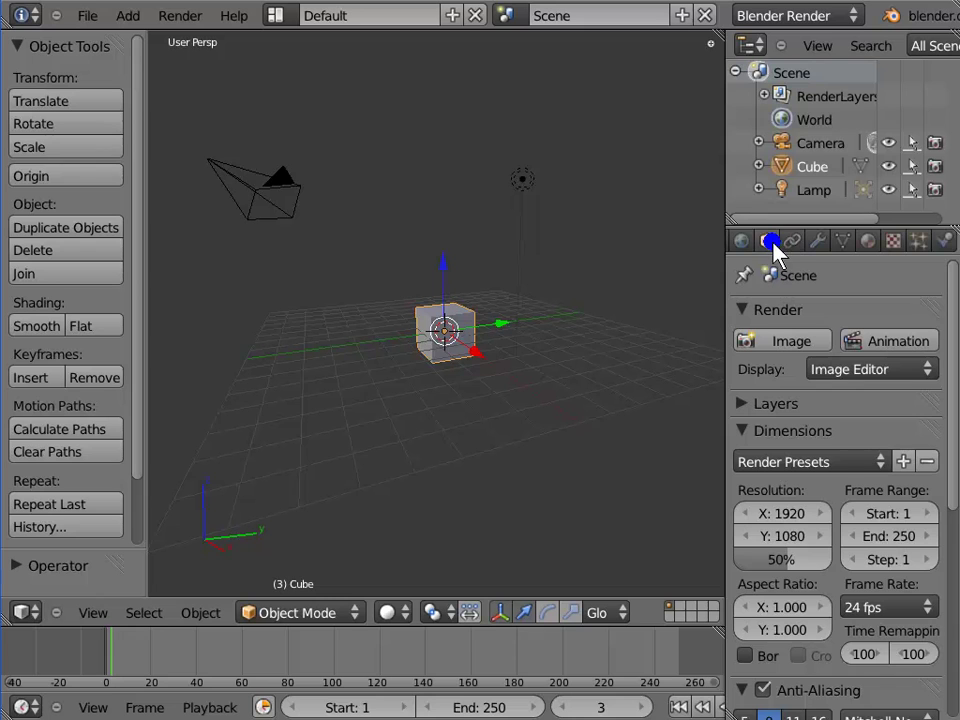
{"action": "scroll", "coordinate": [745, 250], "scroll_direction": "left", "scroll_amount": 2}
{"action": "scroll", "coordinate": [745, 250], "scroll_direction": "left", "scroll_amount": 2}
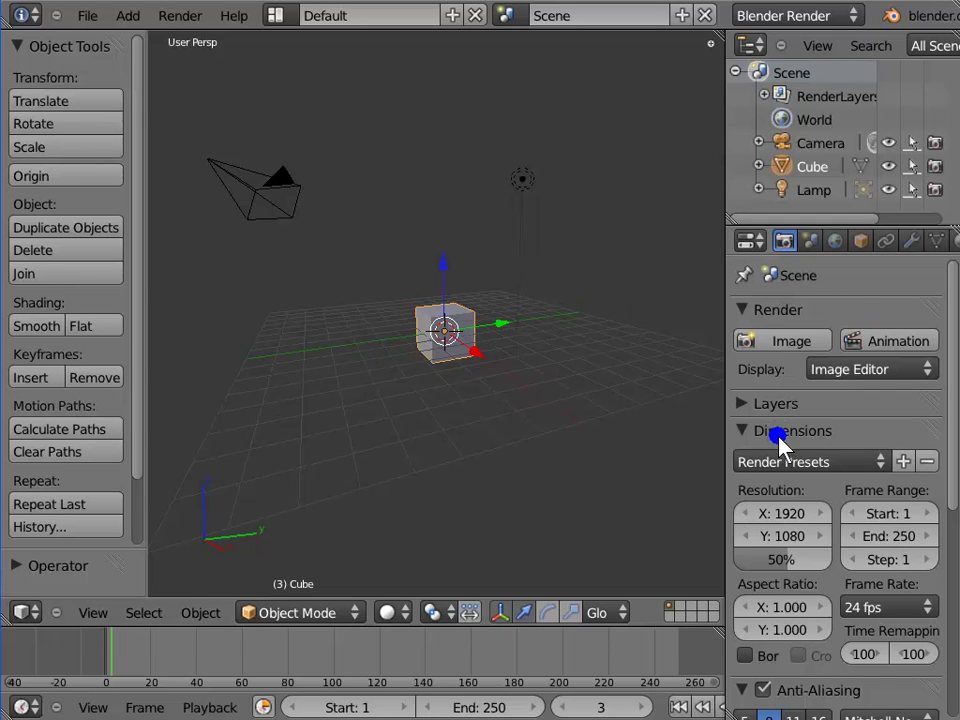
{"action": "left_click", "coordinate": [866, 313]}
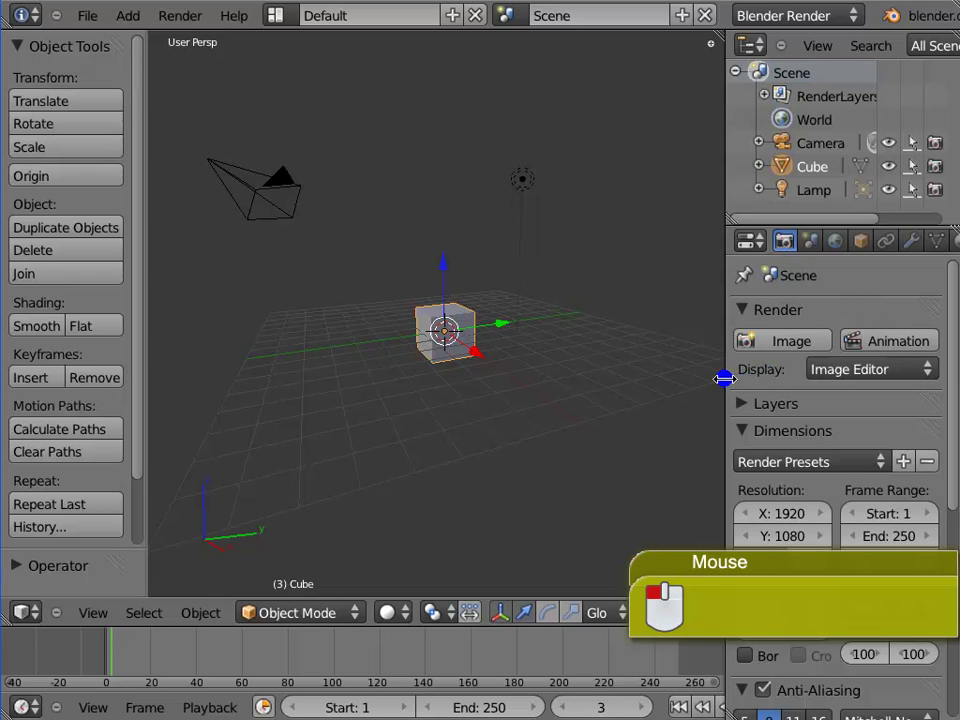
{"action": "left_click_drag", "start_coordinate": [724, 379], "coordinate": [587, 380]}
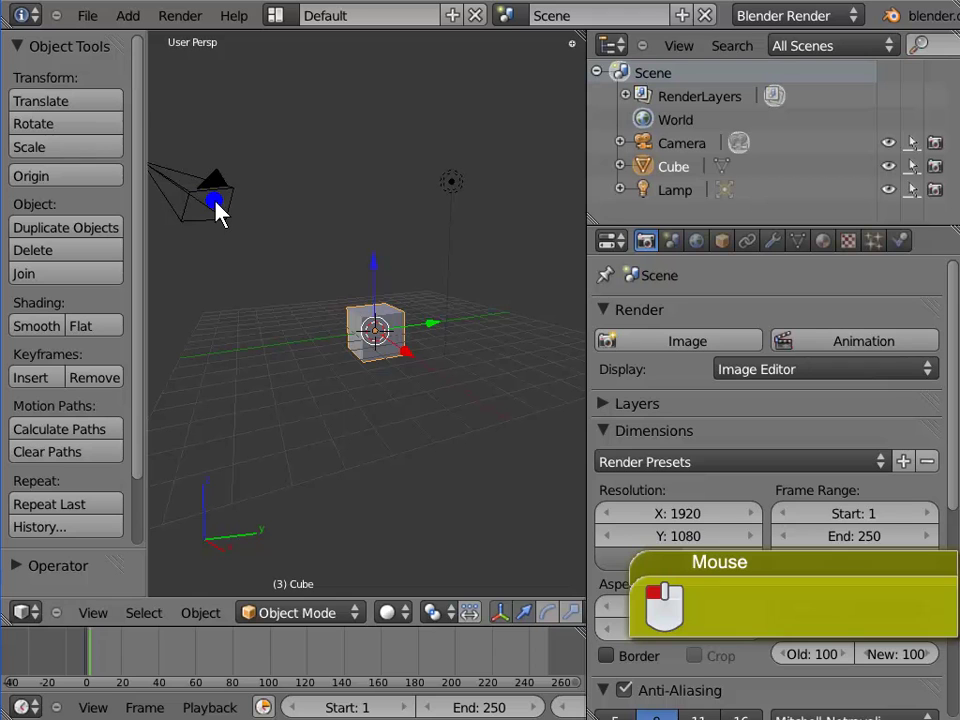
Render the current frame as a still image and close the render result.
{"action": "left_click", "coordinate": [740, 341]}
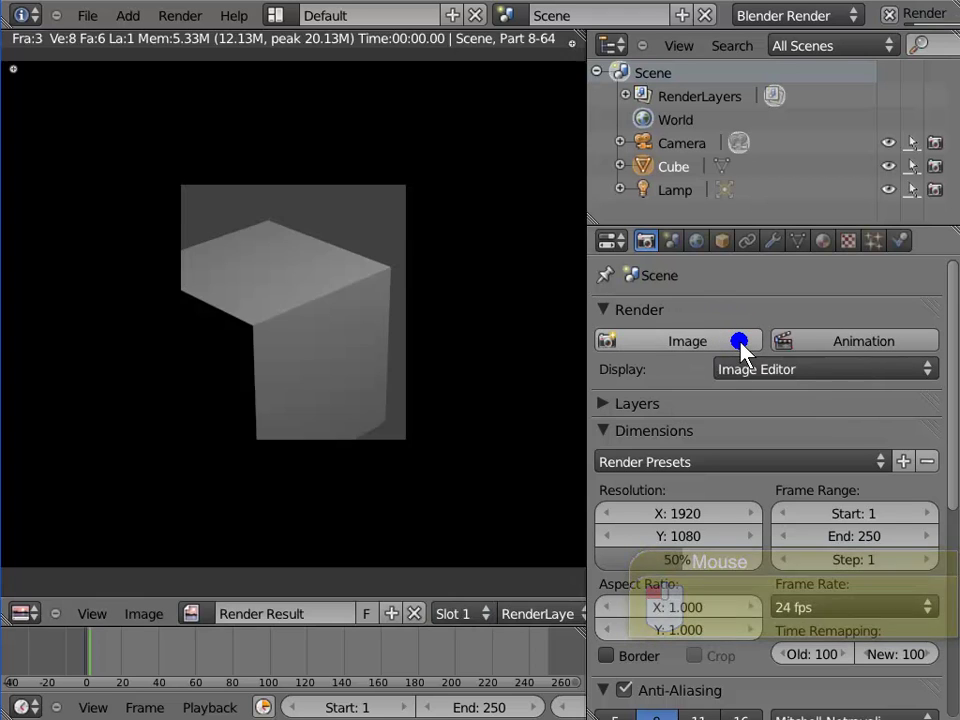
{"action": "key", "text": "F12"}
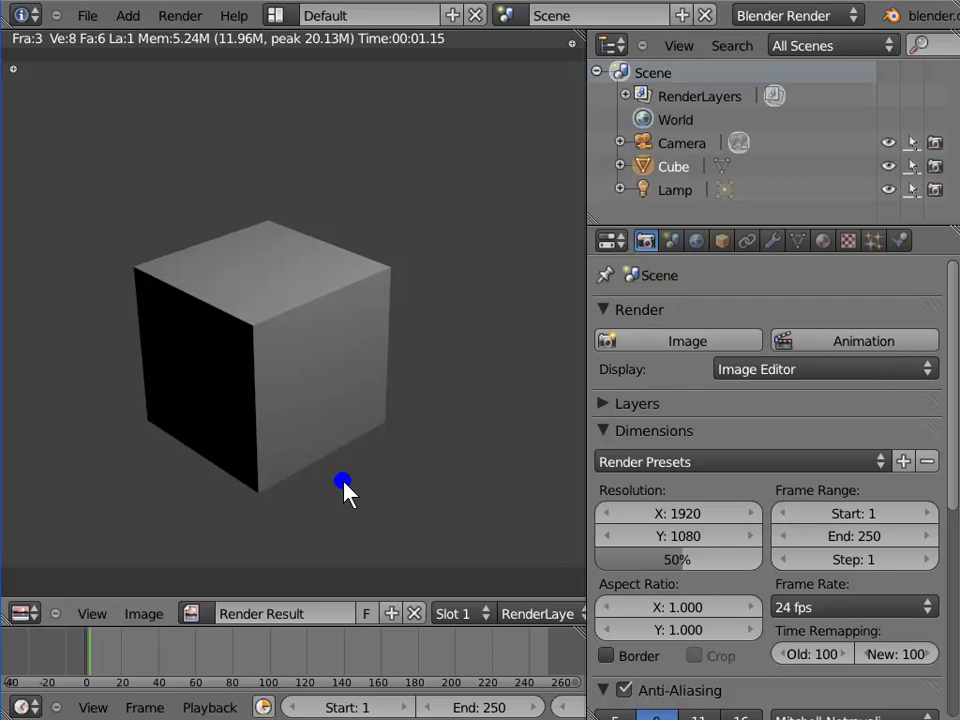
{"action": "key", "text": "Escape"}
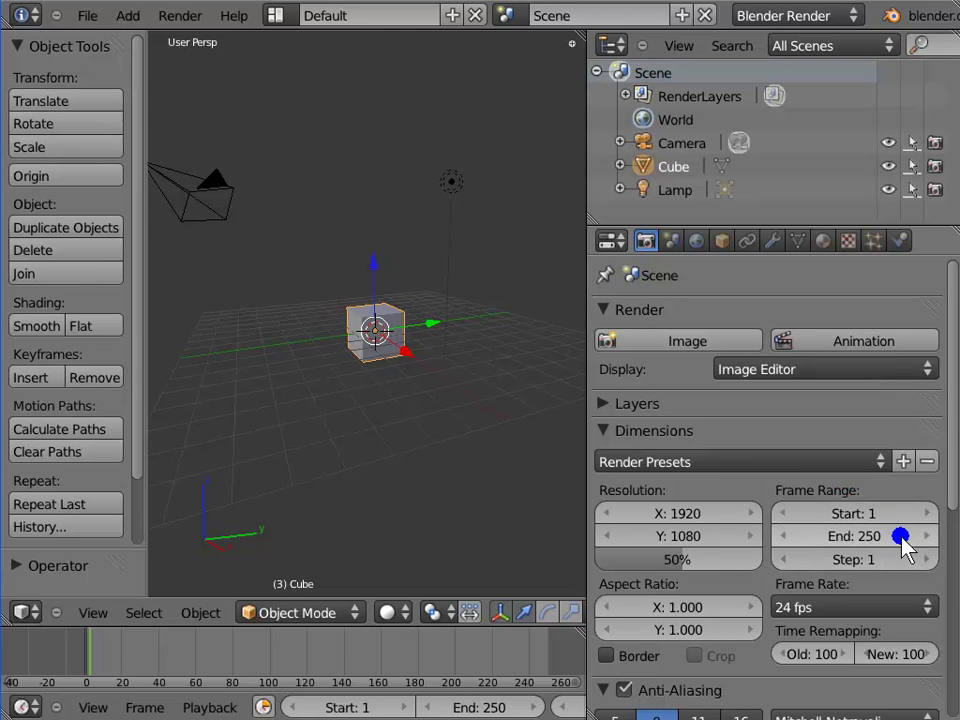
Start rendering the animation, stop it partway and return to the 3D view.
{"action": "left_click", "coordinate": [362, 707]}
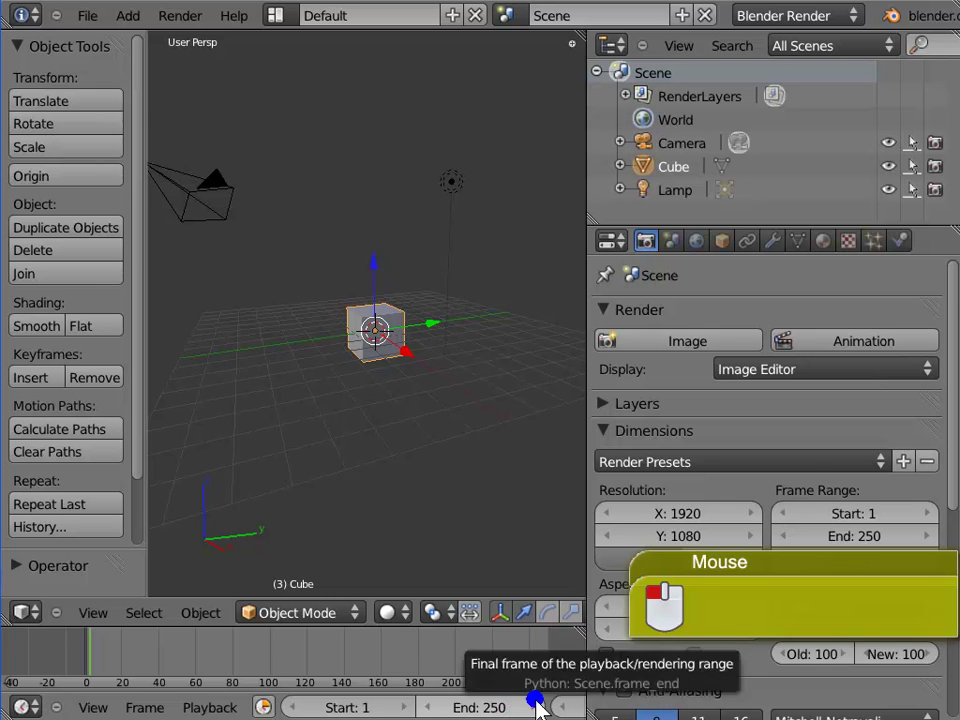
{"action": "left_click", "coordinate": [918, 345]}
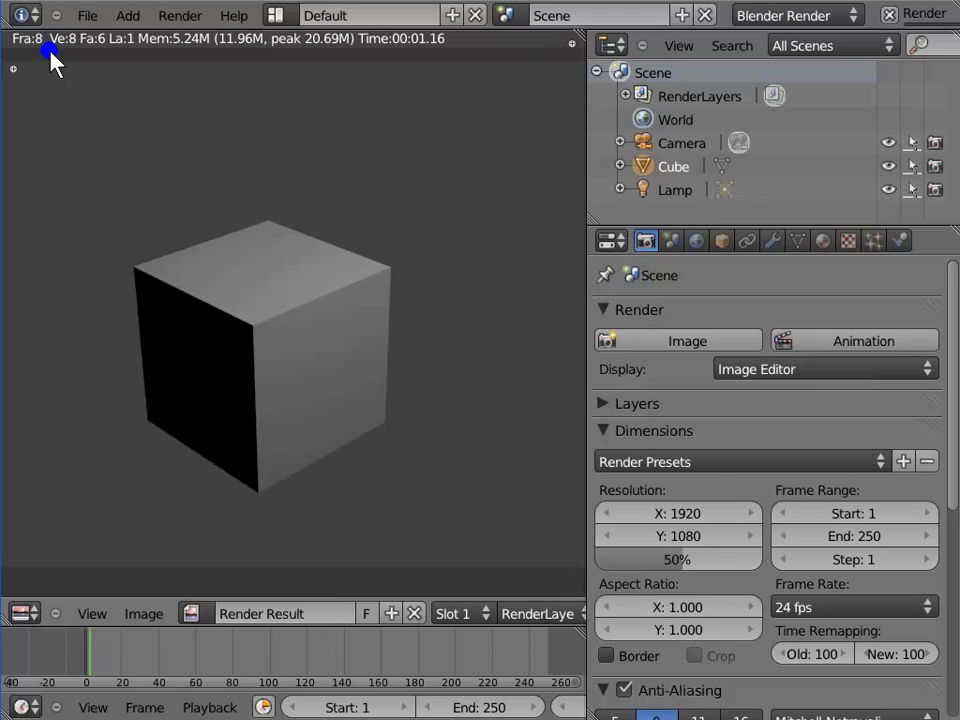
{"action": "key", "text": "Escape"}
{"action": "key", "text": "Escape"}
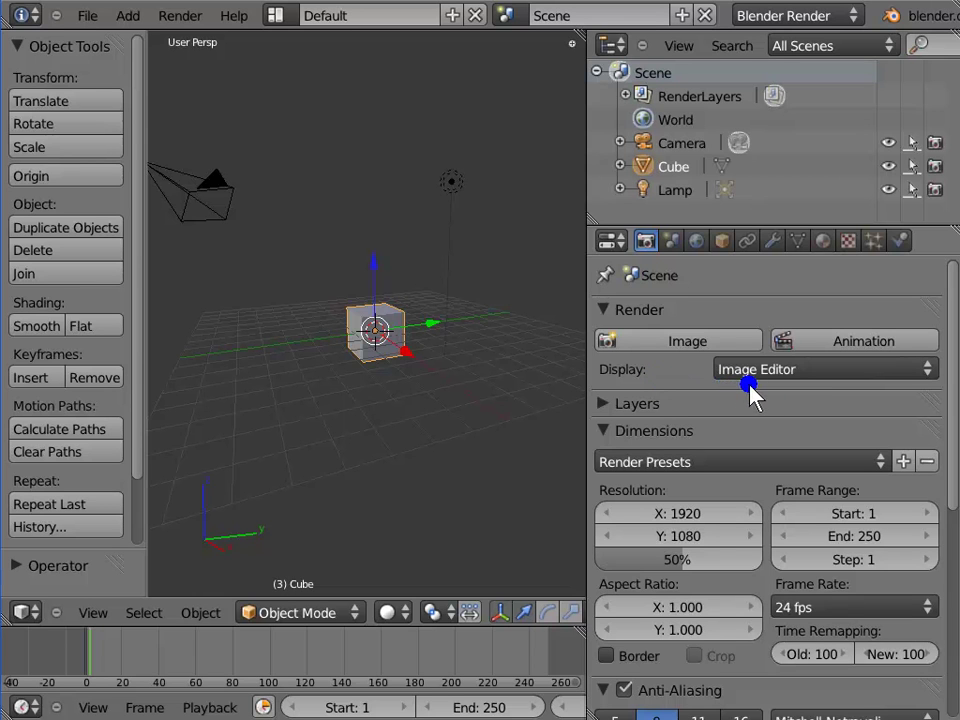
Render the current frame again, choose UV/Image Editor as the editor type for the result, and return to the 3D view.
{"action": "key", "text": "F12"}
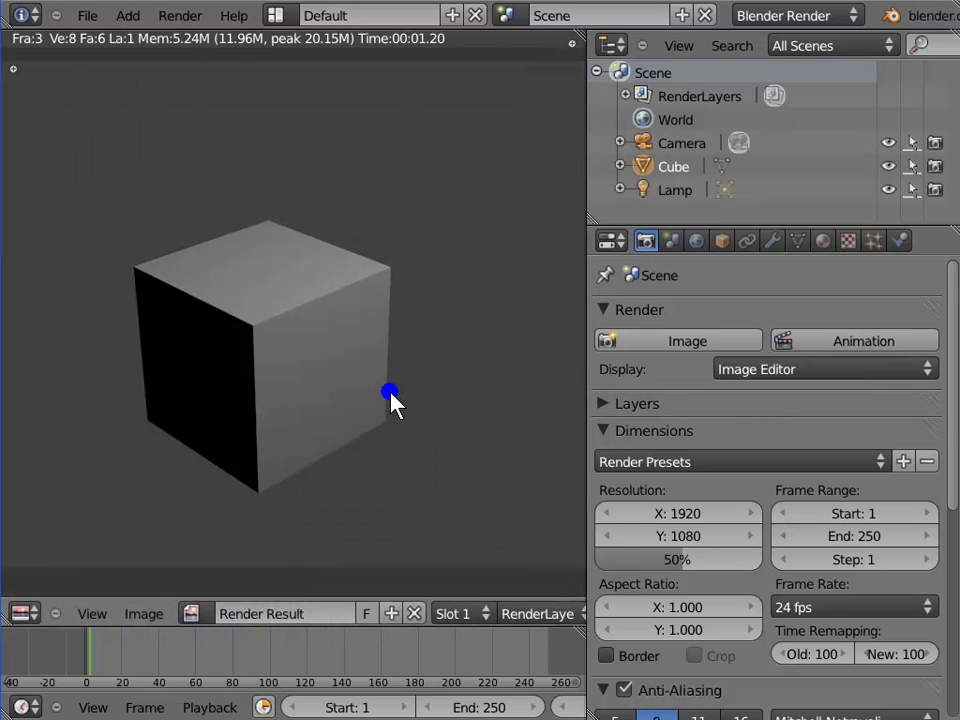
{"action": "left_click", "coordinate": [25, 612]}
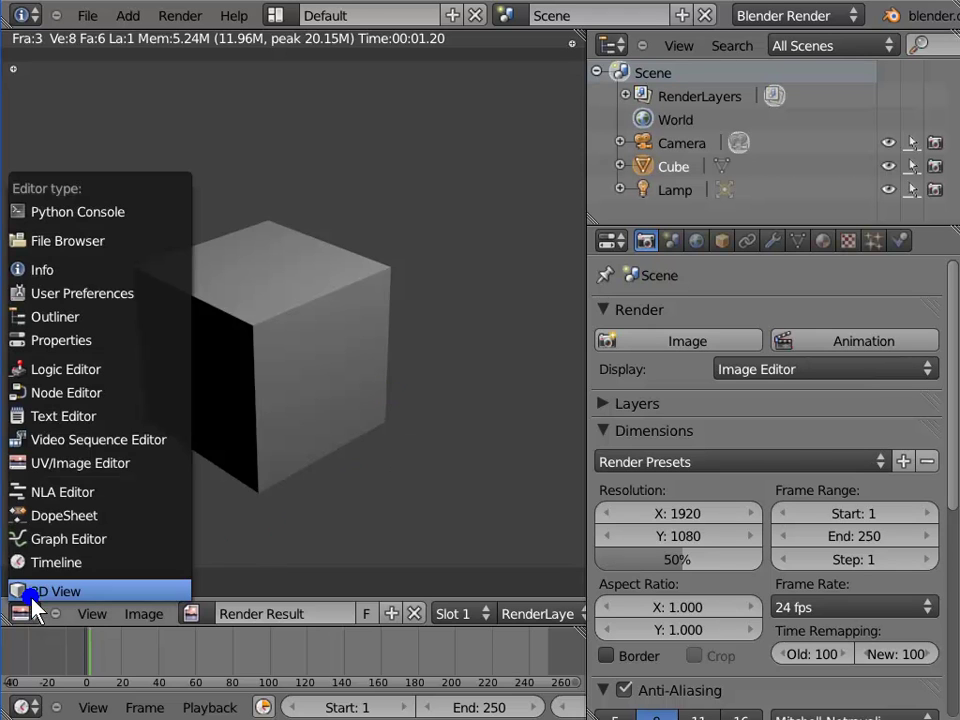
{"action": "left_click", "coordinate": [143, 466]}
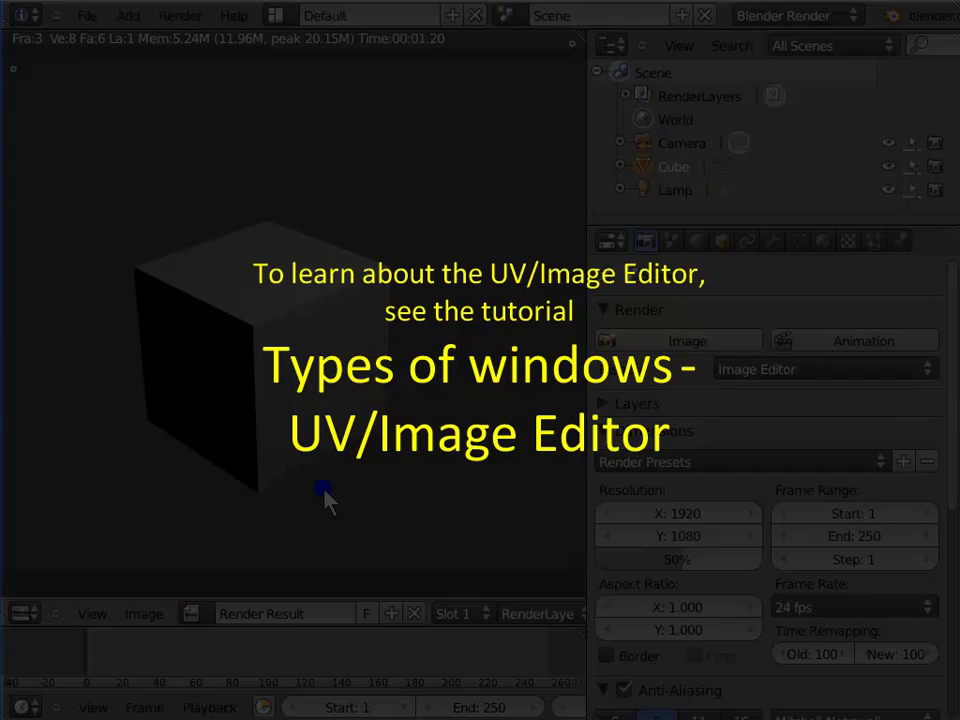
{"action": "key", "text": "Escape"}
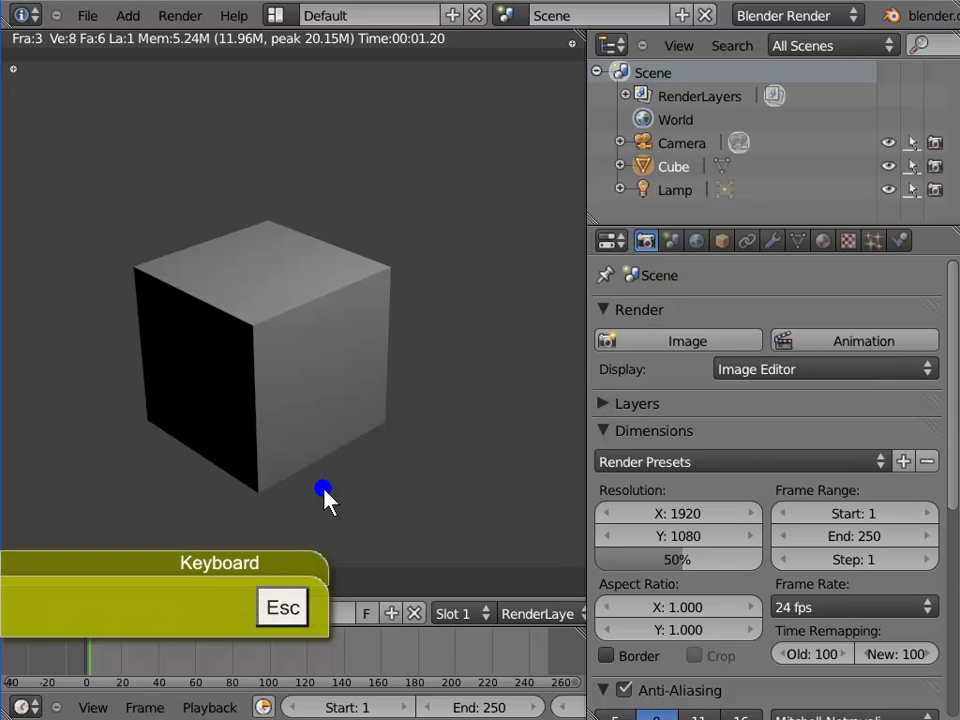
{"action": "key", "text": "Escape"}
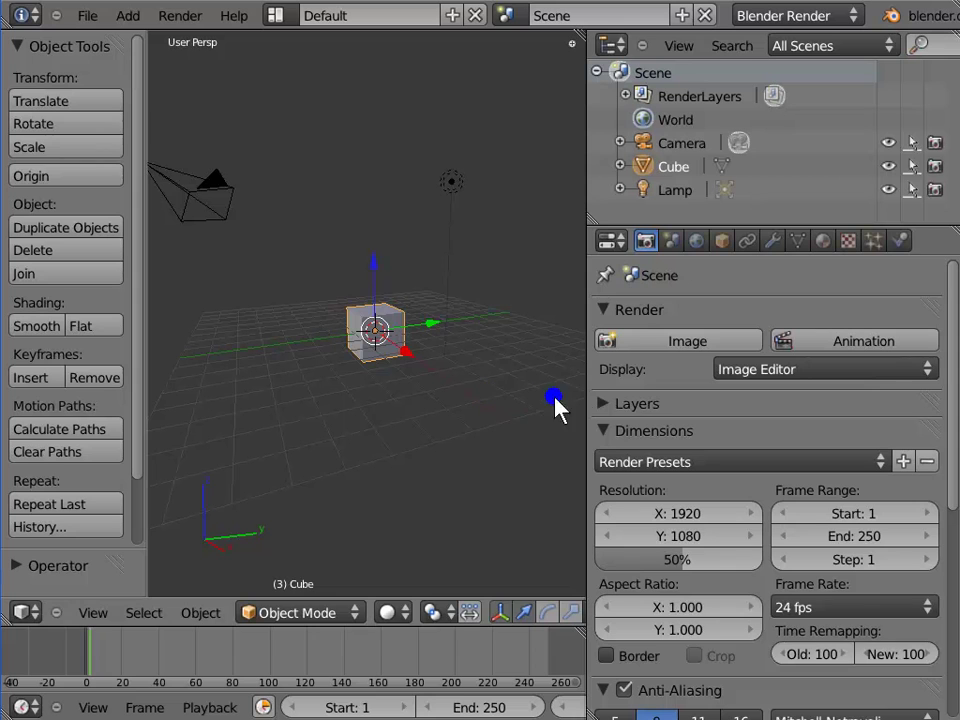
Set the render display to Full Screen, render the current frame and return to the normal layout.
{"action": "left_click", "coordinate": [651, 385]}
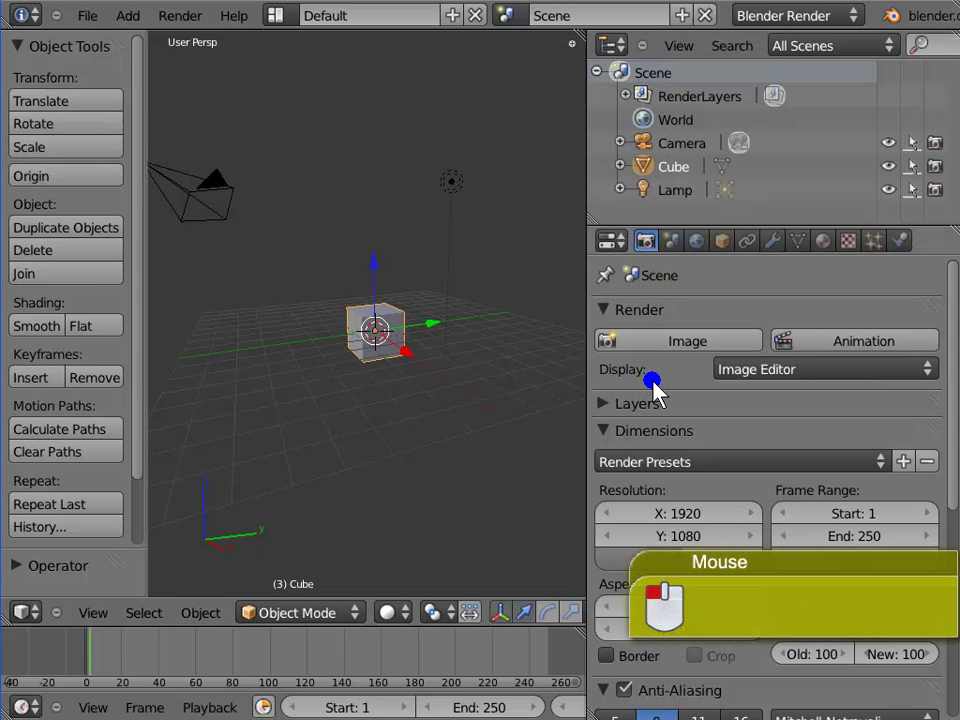
{"action": "left_click_drag", "start_coordinate": [651, 385], "coordinate": [893, 258]}
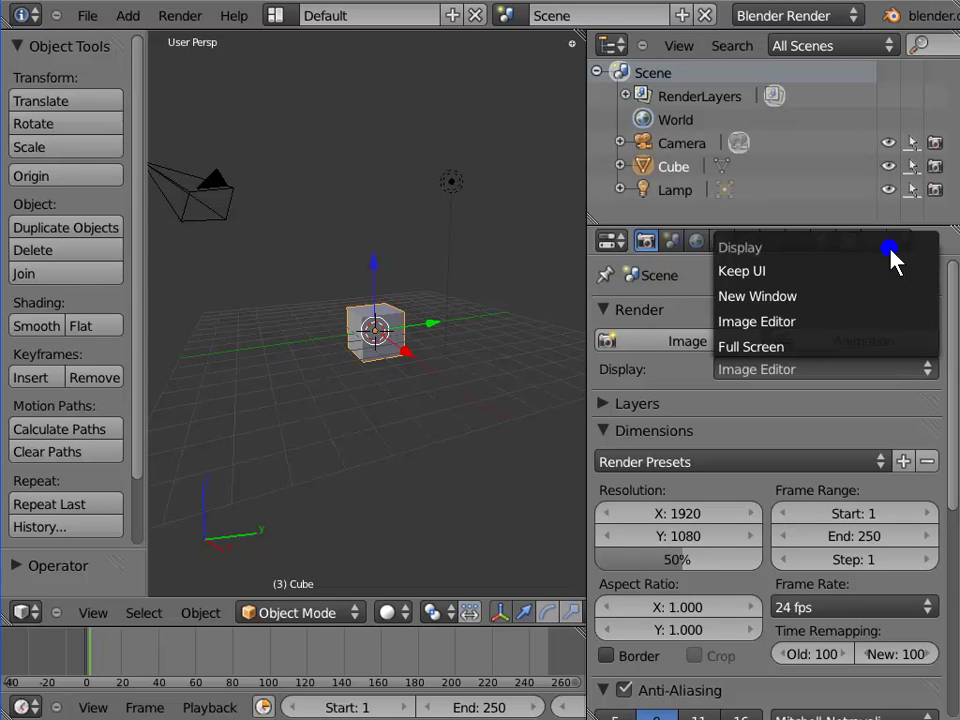
{"action": "left_click_drag", "start_coordinate": [891, 251], "coordinate": [873, 251]}
{"action": "left_click_drag", "start_coordinate": [781, 252], "coordinate": [806, 347]}
{"action": "key", "text": "F12"}
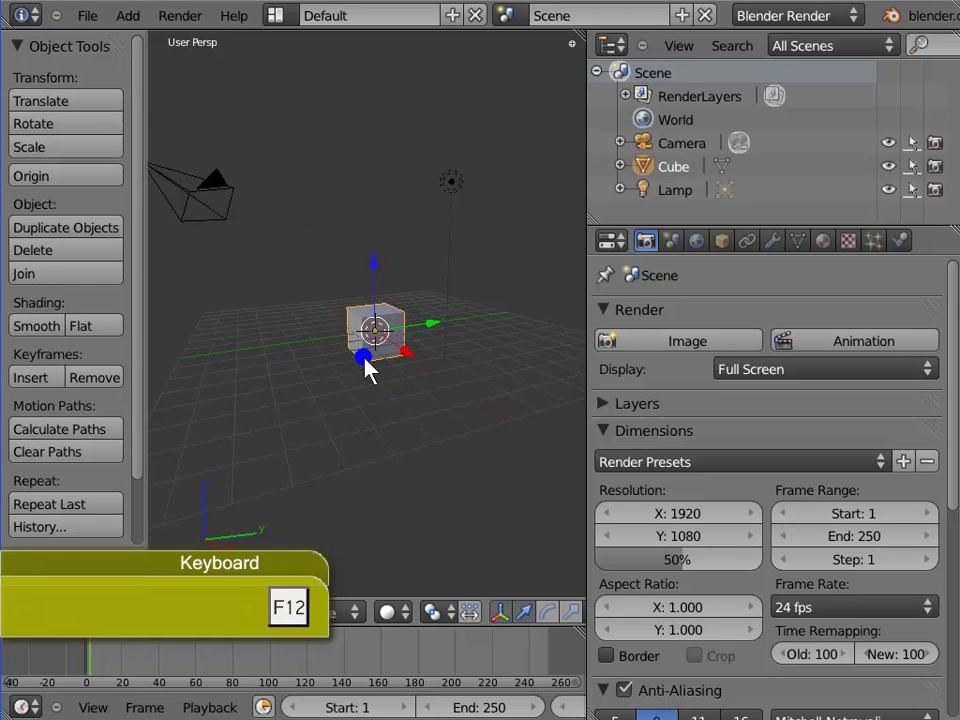
{"action": "key", "text": "F12"}
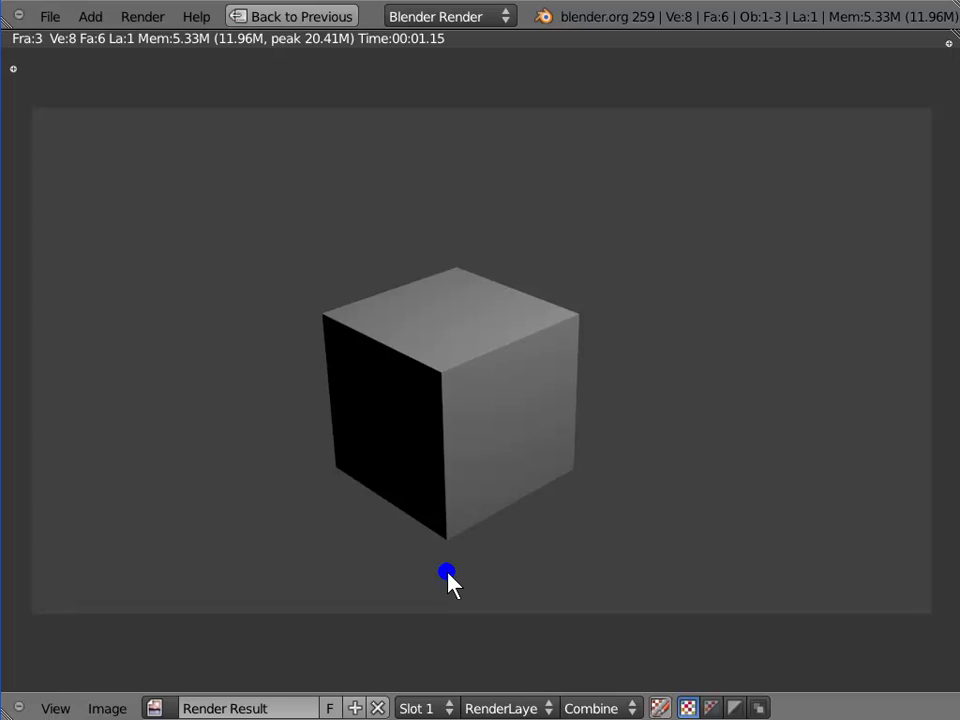
{"action": "key", "text": "Escape"}
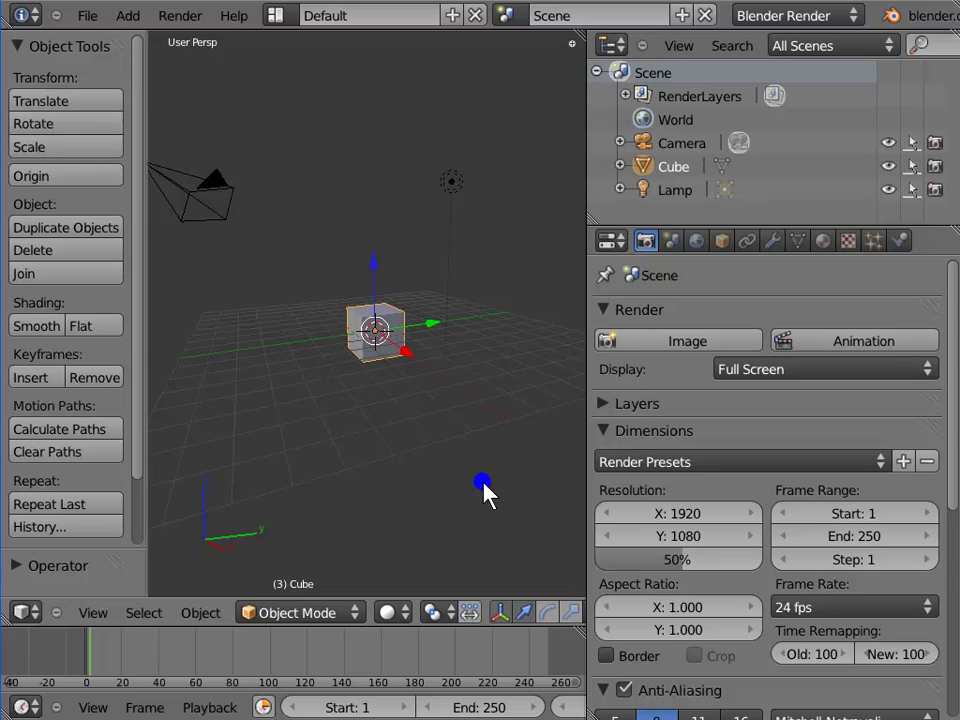
Set the render display to New Window, render the current frame and close the separate render window.
{"action": "left_click", "coordinate": [656, 390]}
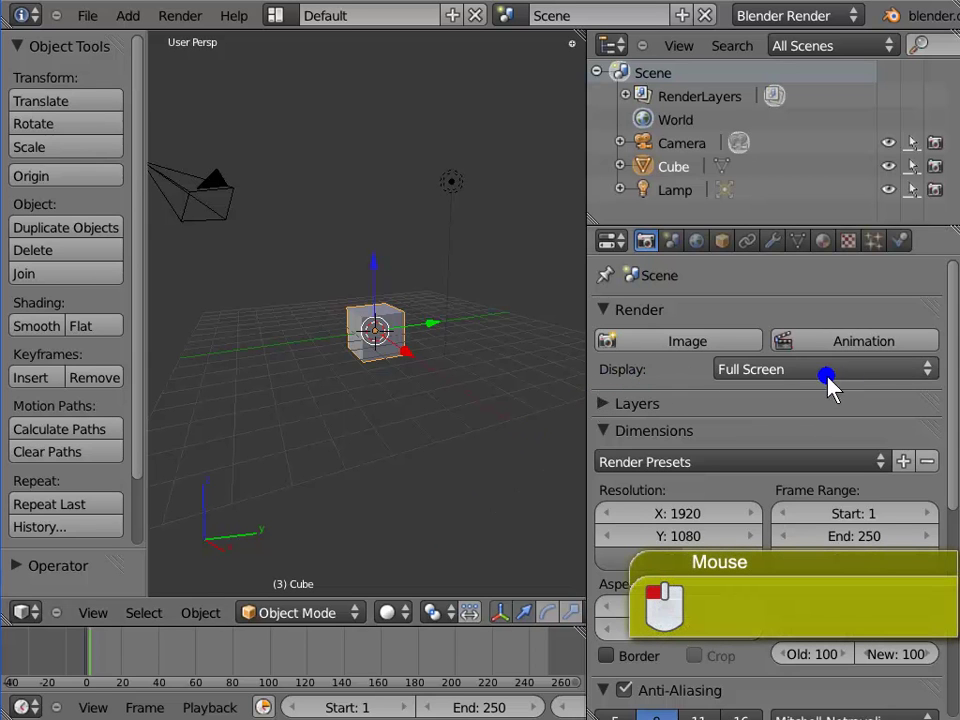
{"action": "left_click", "coordinate": [922, 372]}
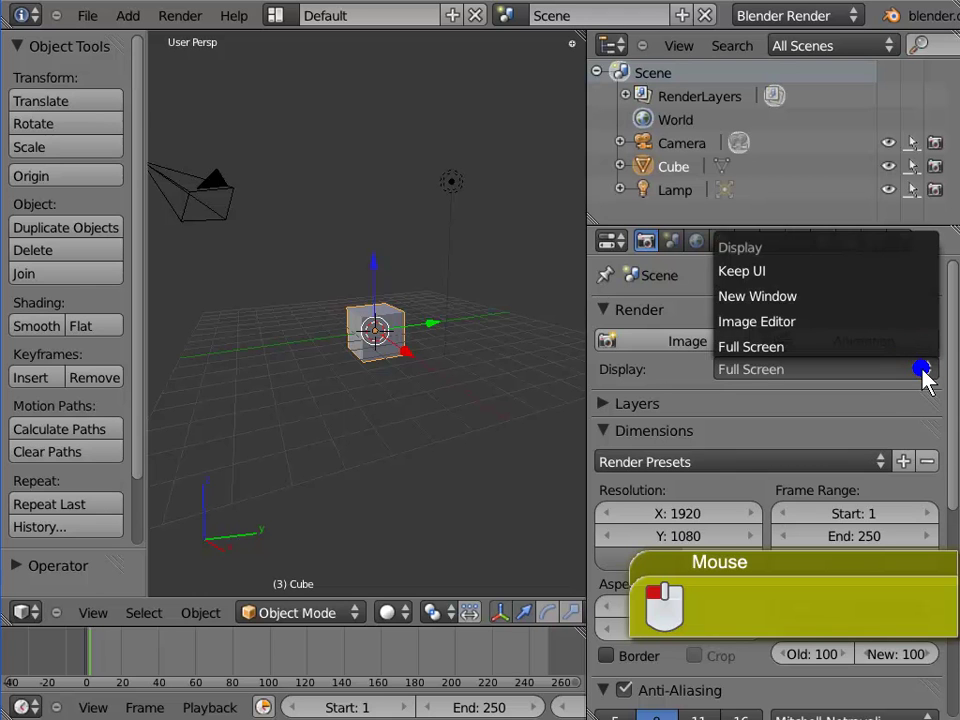
{"action": "left_click", "coordinate": [900, 298]}
{"action": "key", "text": "F12"}
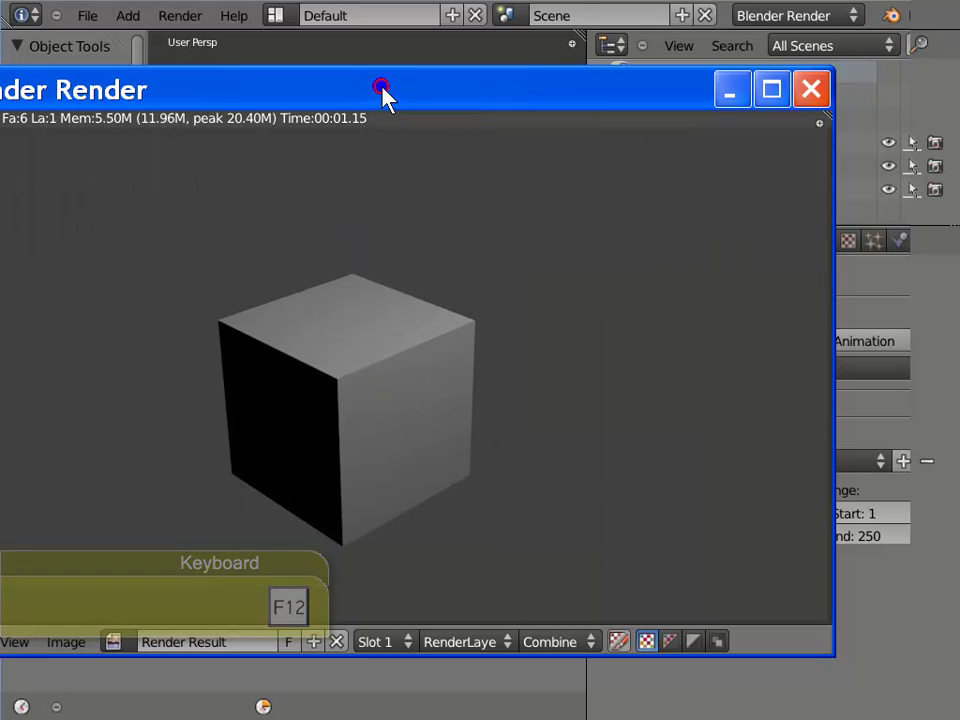
{"action": "left_click_drag", "start_coordinate": [382, 92], "coordinate": [469, 152]}
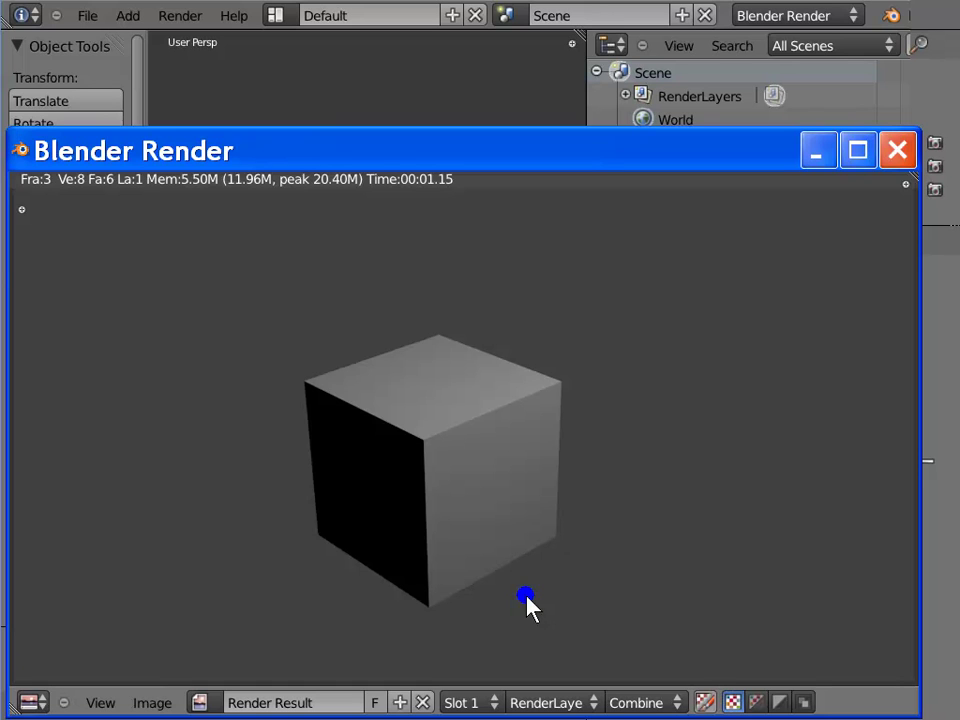
{"action": "left_click", "coordinate": [897, 152]}
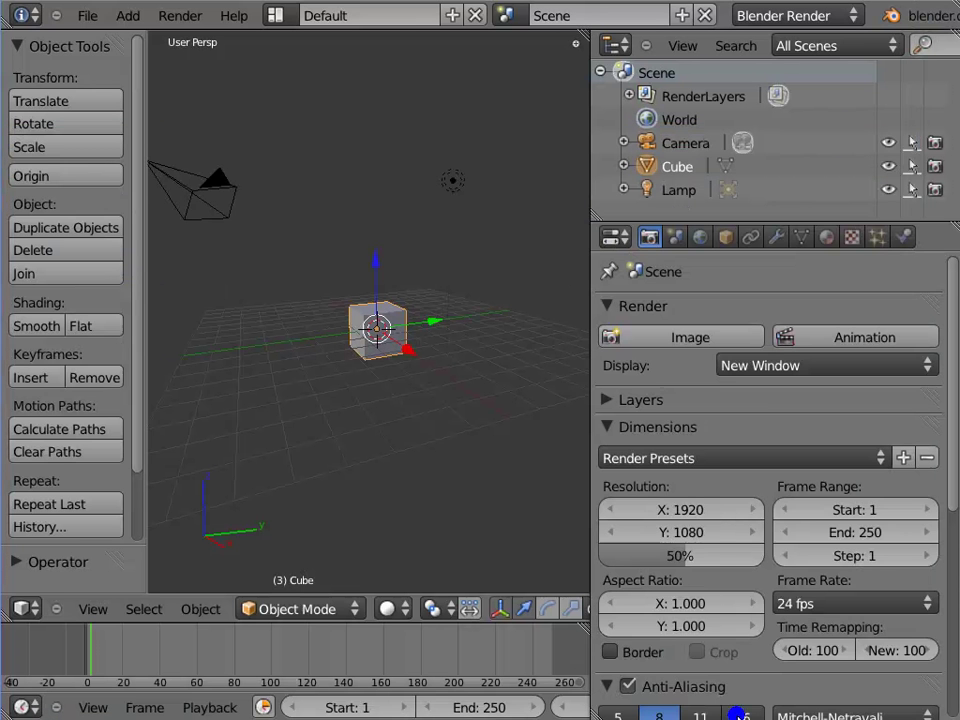
Set the render display to Image Editor.
{"action": "left_click", "coordinate": [634, 380]}
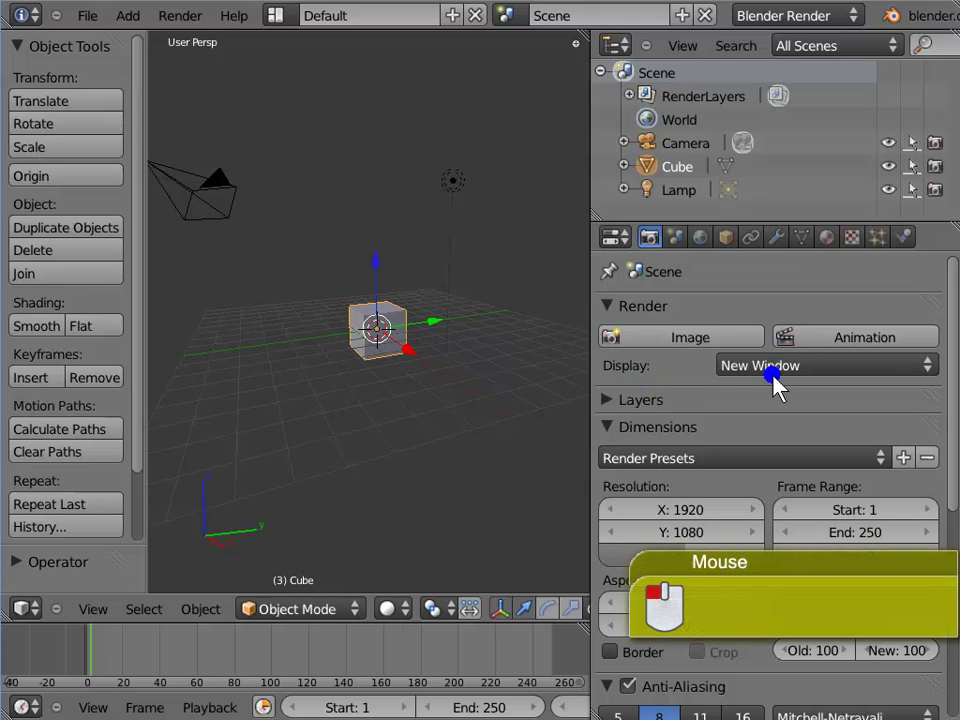
{"action": "left_click", "coordinate": [914, 366]}
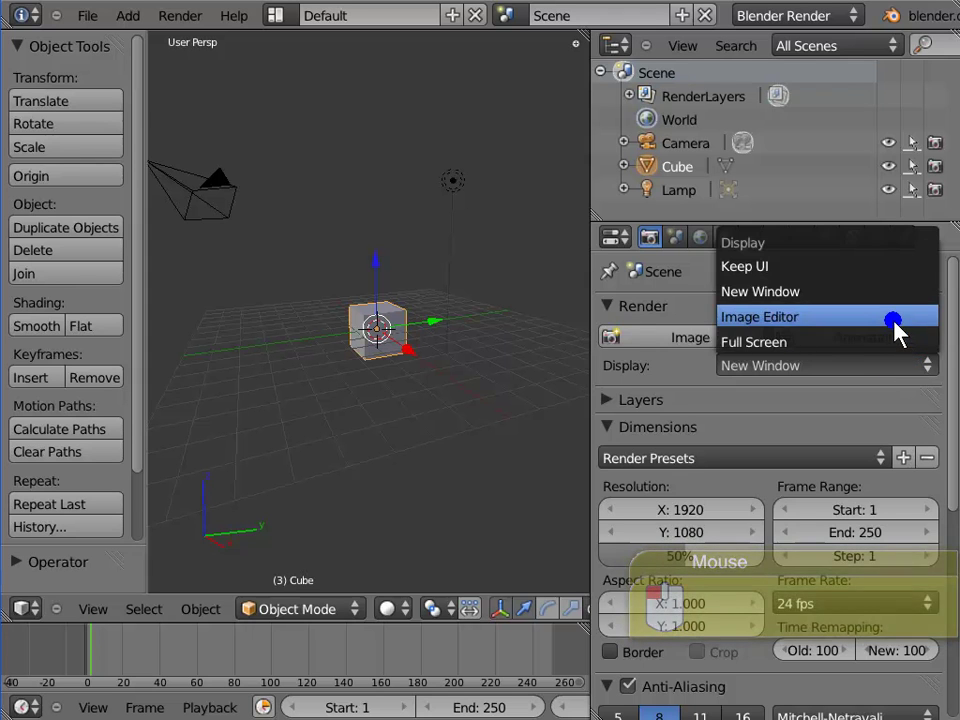
{"action": "left_click", "coordinate": [895, 318]}
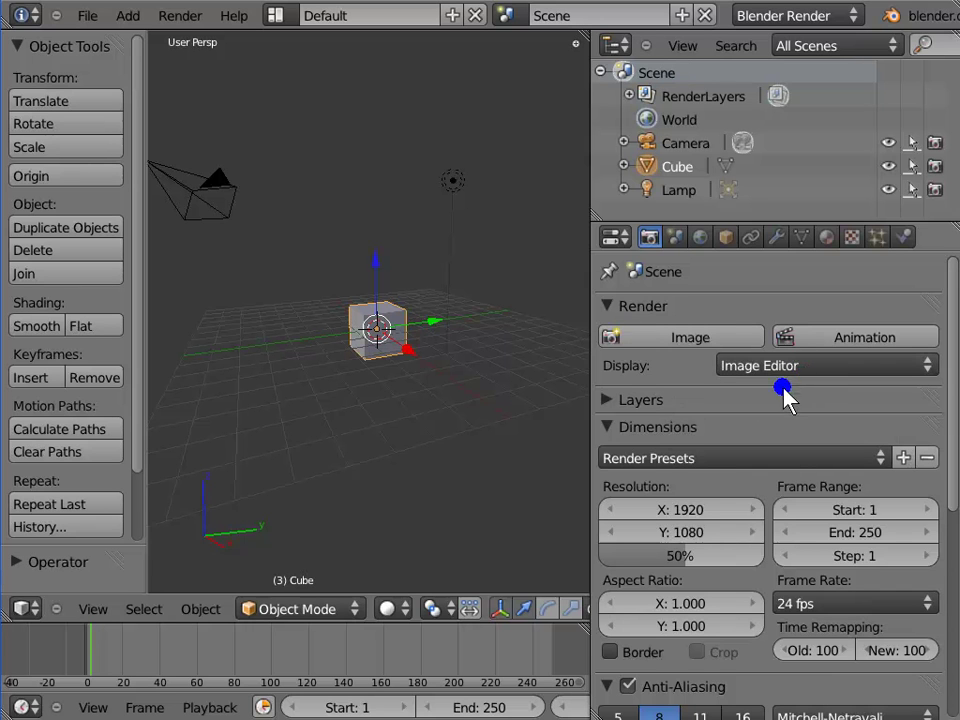
View the available render presets, then render the current frame at the existing resolution and return to the 3D view.
{"action": "left_click", "coordinate": [705, 443]}
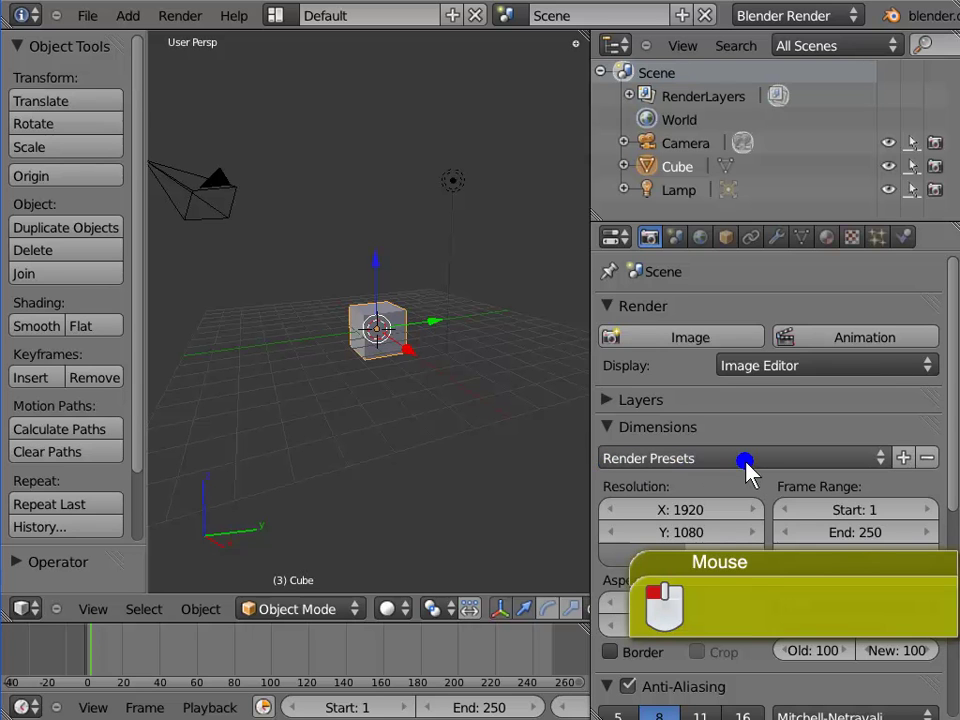
{"action": "left_click", "coordinate": [876, 458]}
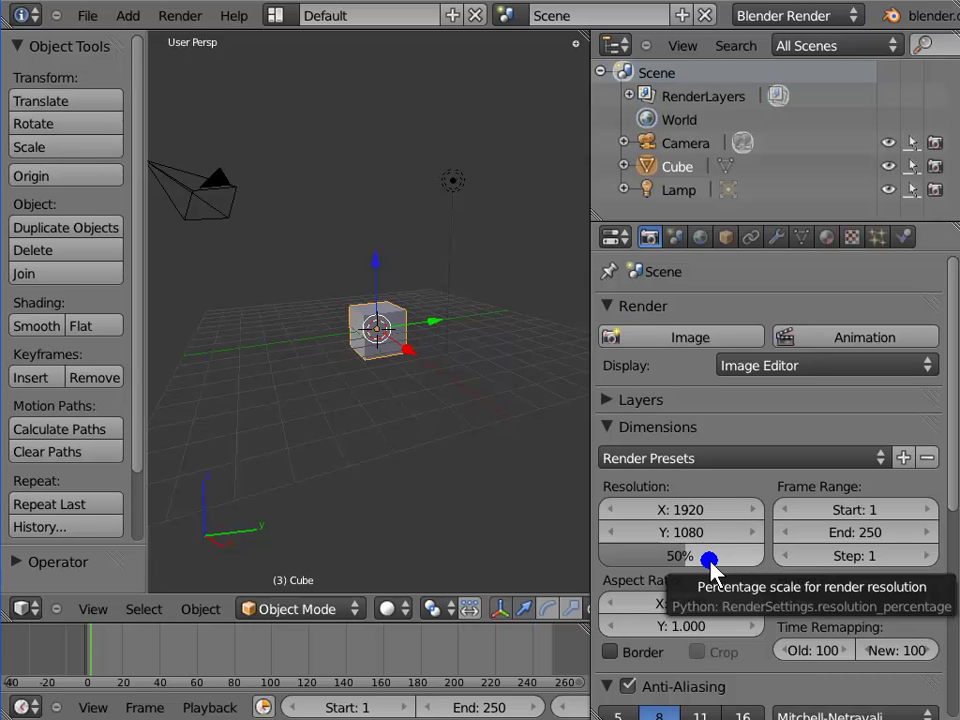
{"action": "key", "text": "F12"}
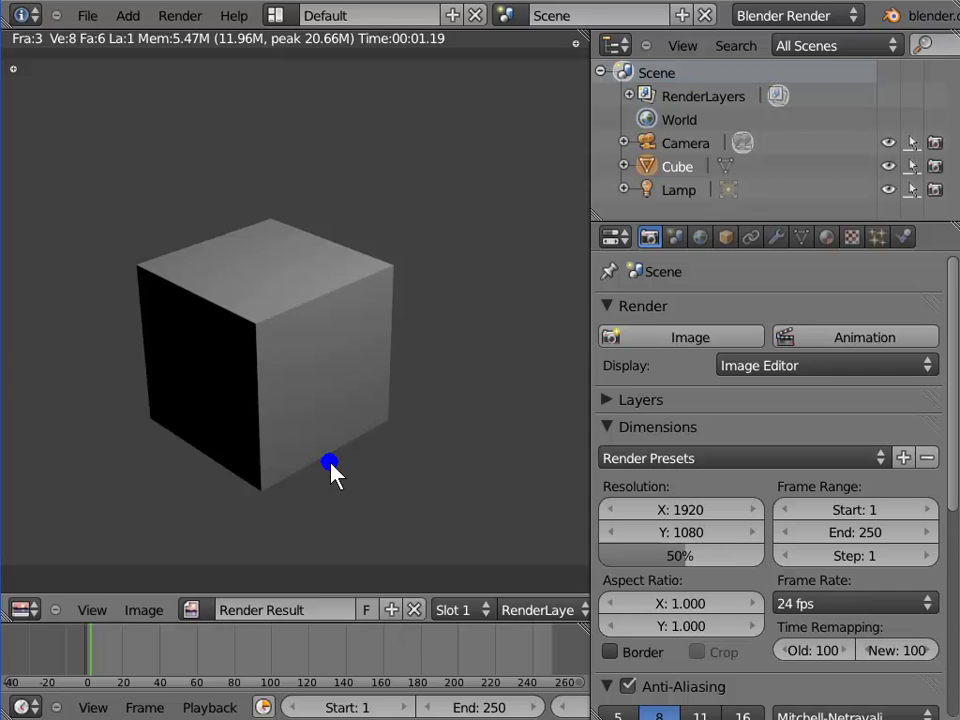
{"action": "key", "text": "Escape"}
{"action": "left_click", "coordinate": [331, 473]}
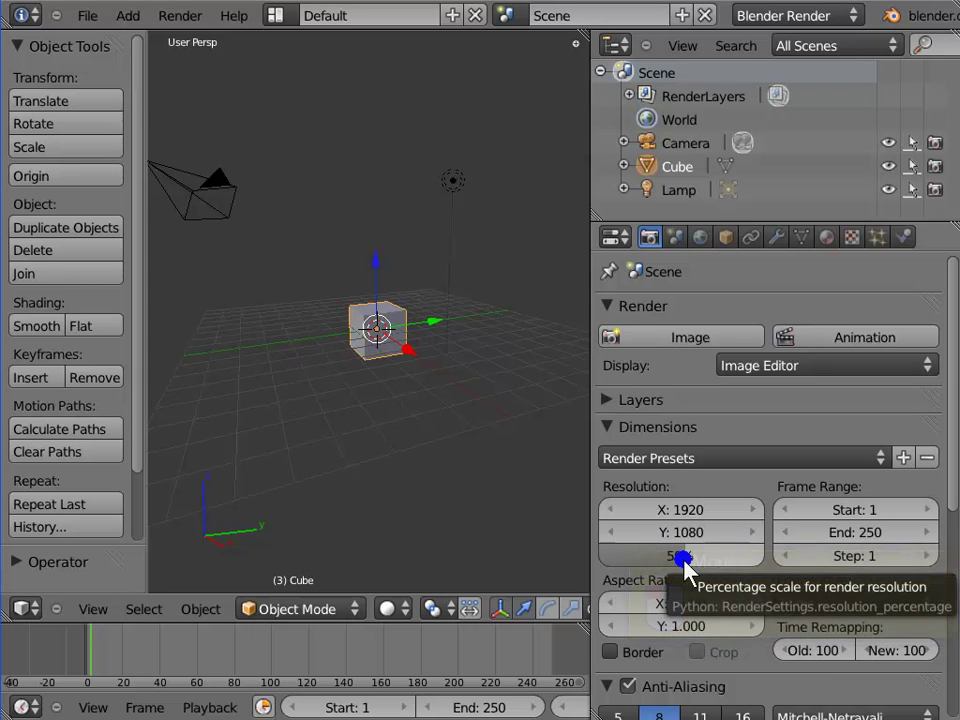
Set the render resolution percentage scale to 100%.
{"action": "left_click_drag", "start_coordinate": [684, 561], "coordinate": [771, 564]}
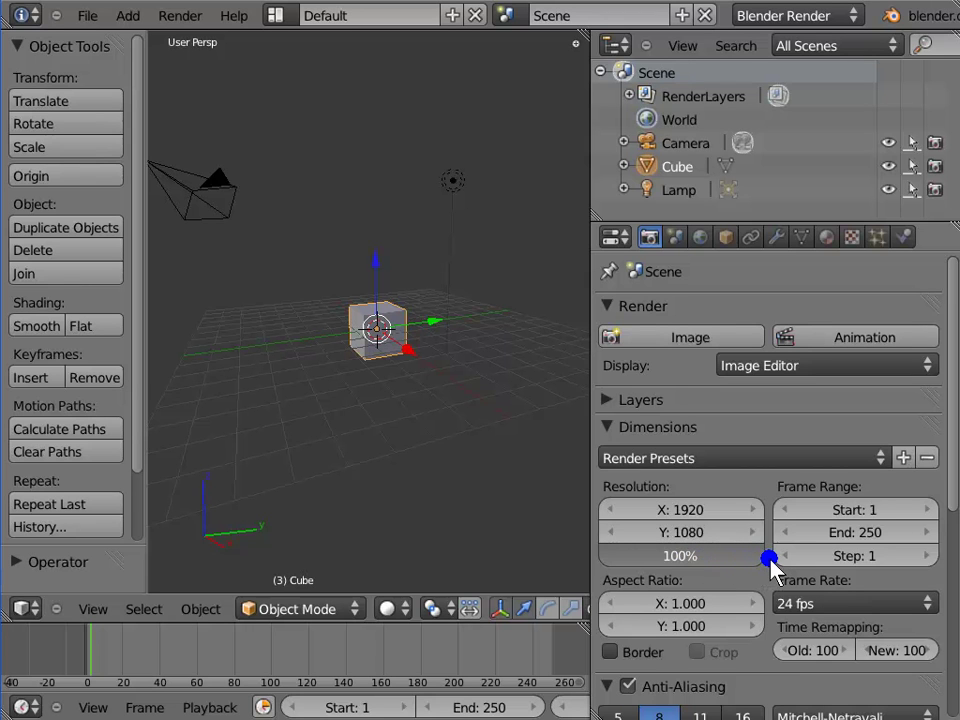
{"action": "left_click", "coordinate": [676, 556]}
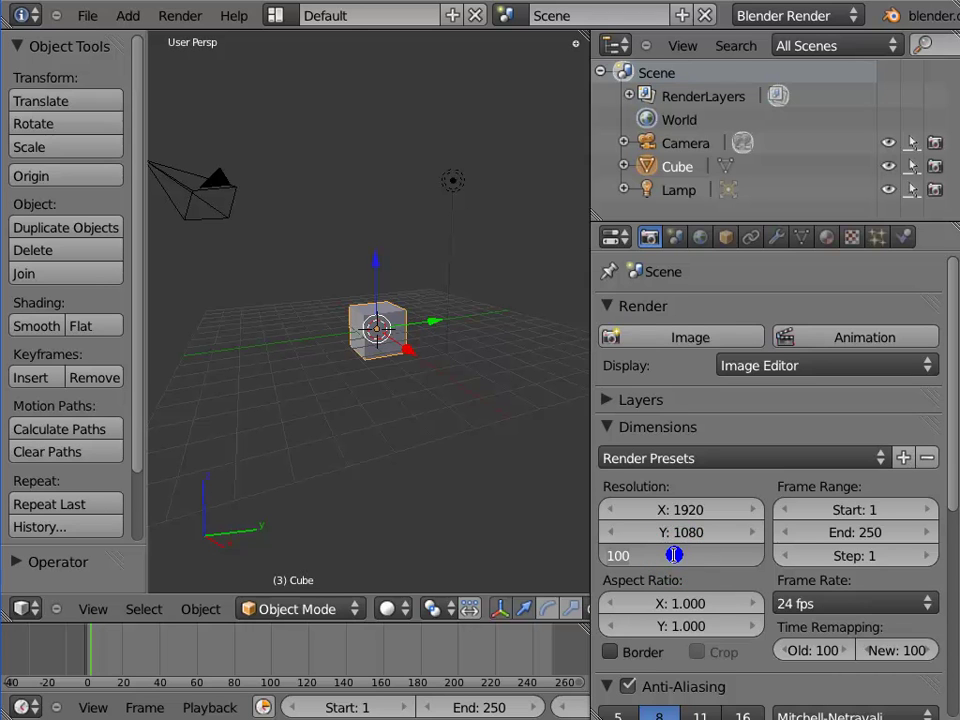
{"action": "type", "text": "100"}
{"action": "key", "text": "Return"}
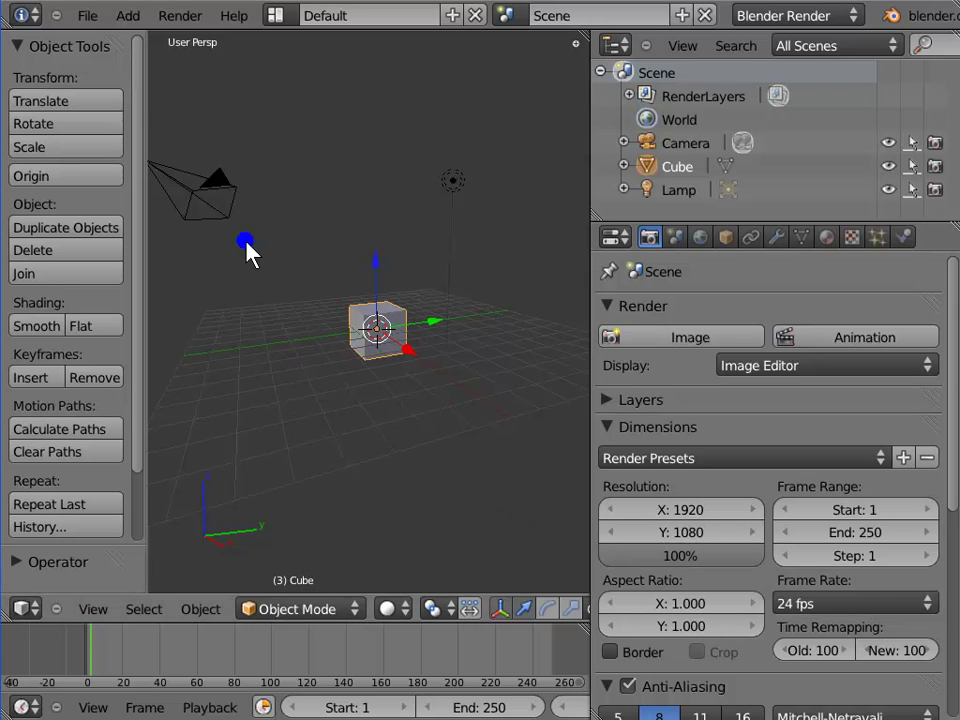
Render the current frame at full resolution, view the whole image and return to the 3D view.
{"action": "key", "text": "F12"}
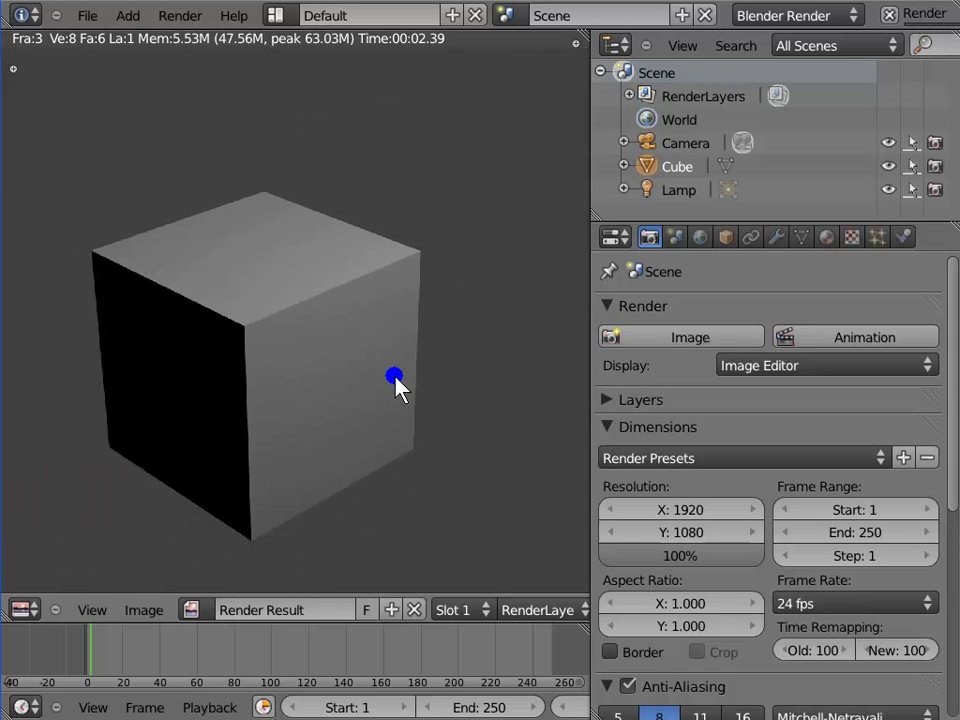
{"action": "scroll", "coordinate": [396, 380], "scroll_direction": "down", "scroll_amount": 4}
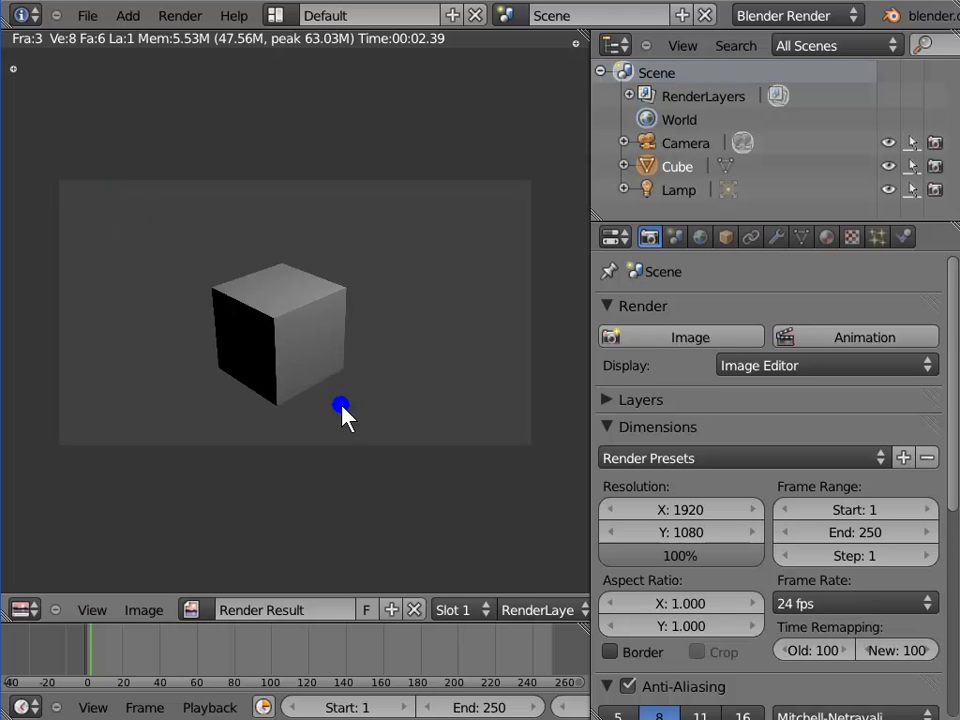
{"action": "key", "text": "Escape"}
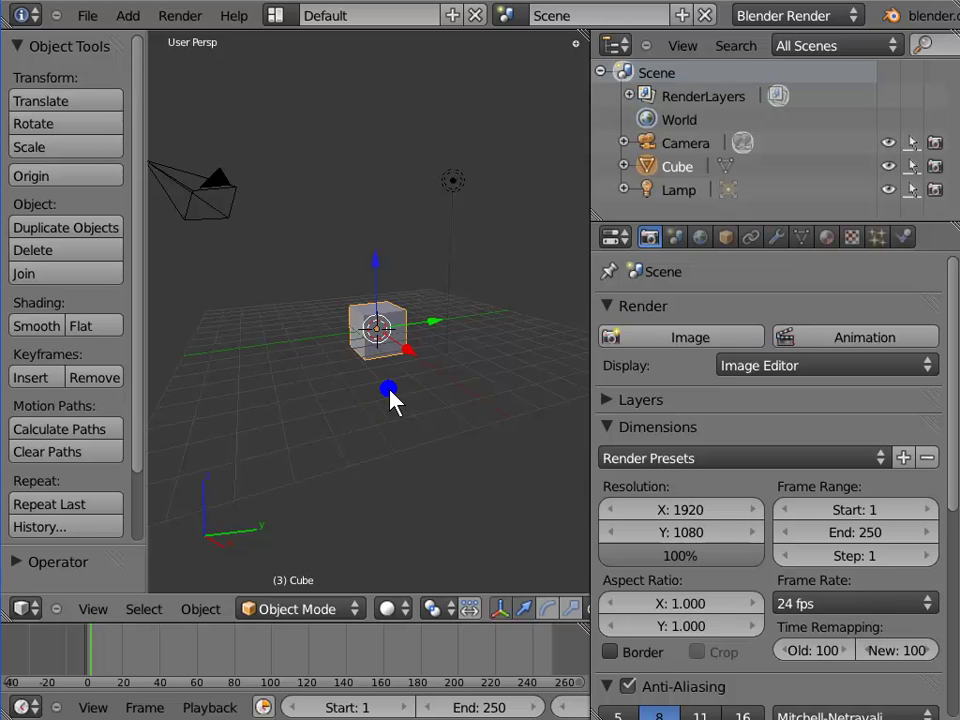
Set the render resolution to 720 in X and 576 in Y.
{"action": "left_click", "coordinate": [687, 511]}
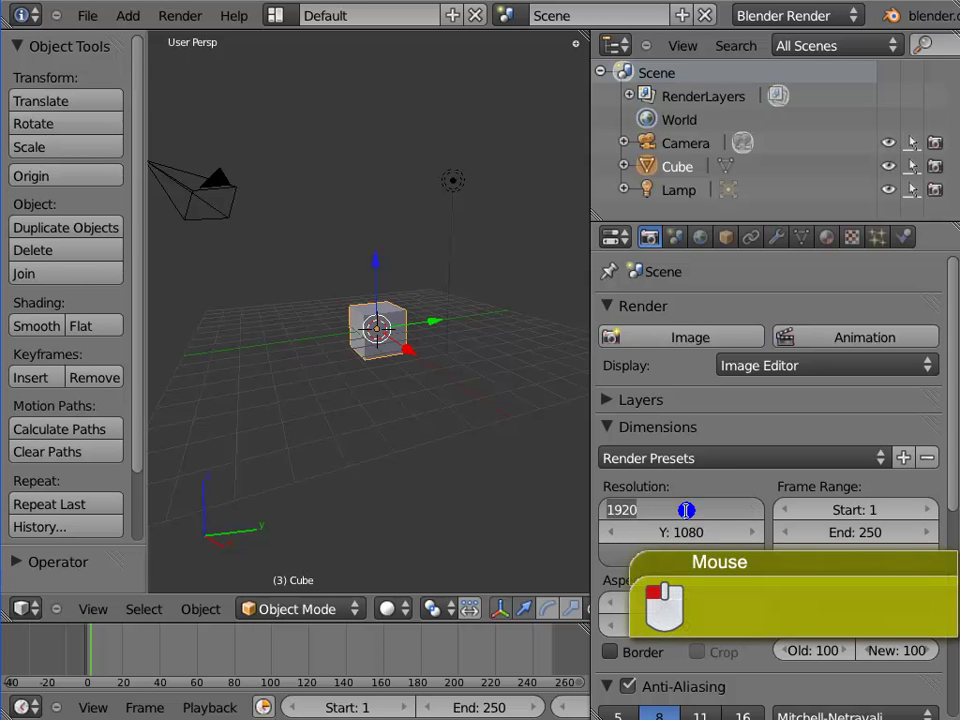
{"action": "type", "text": "7"}
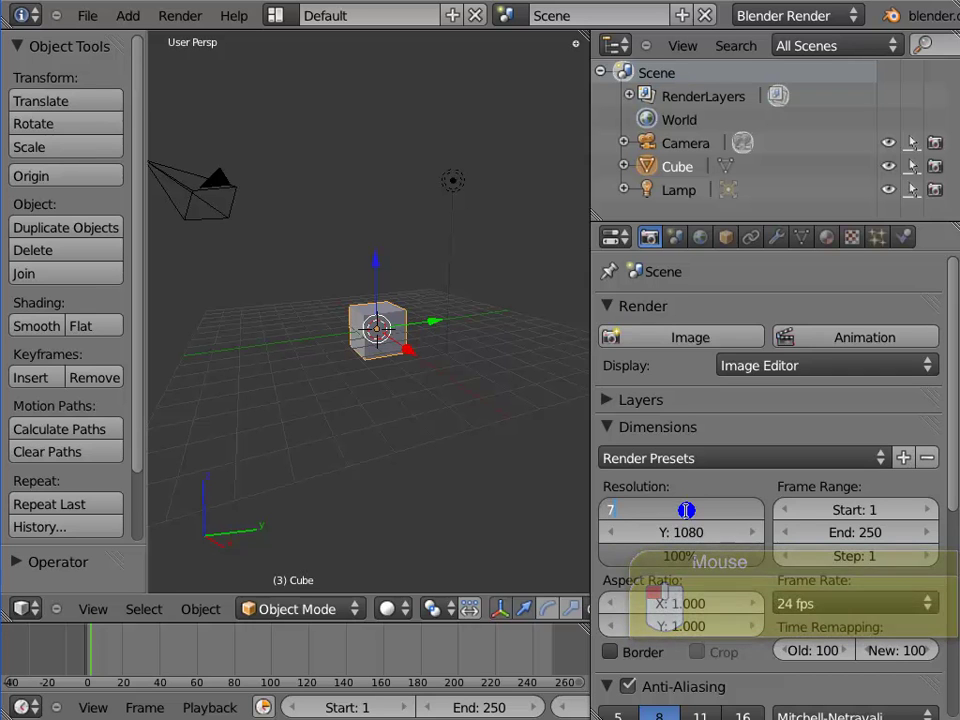
{"action": "type", "text": "20"}
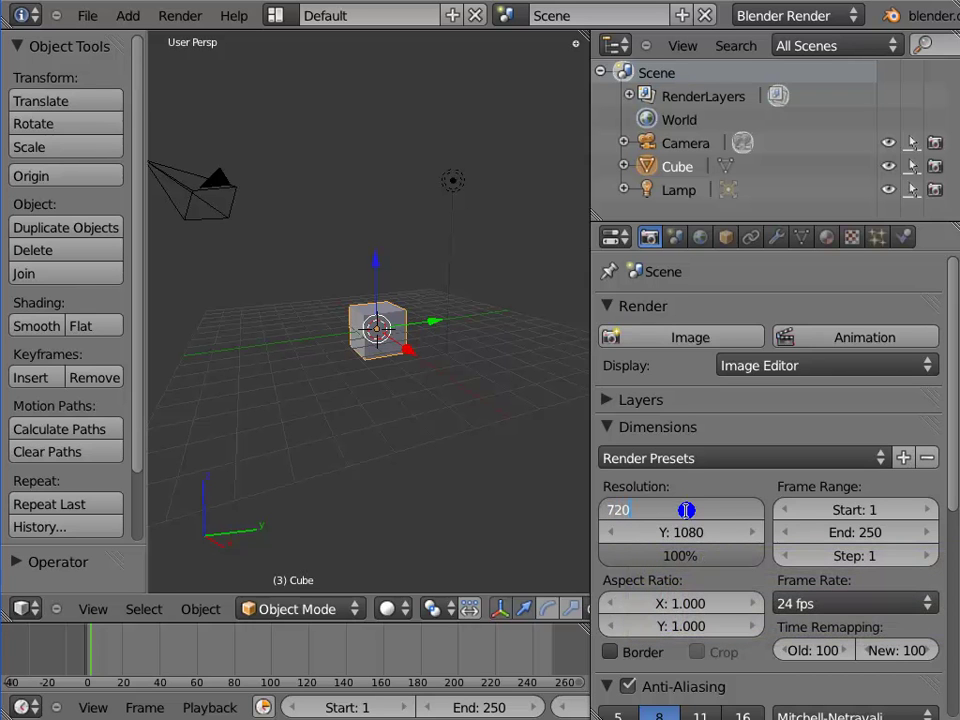
{"action": "left_click", "coordinate": [687, 511]}
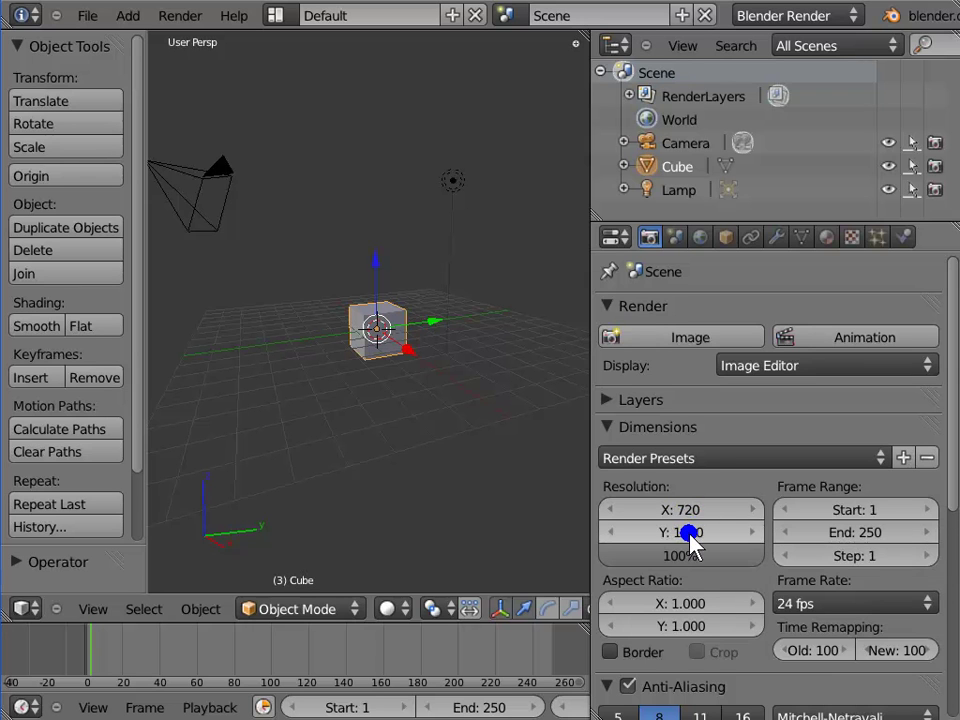
{"action": "left_click", "coordinate": [689, 533]}
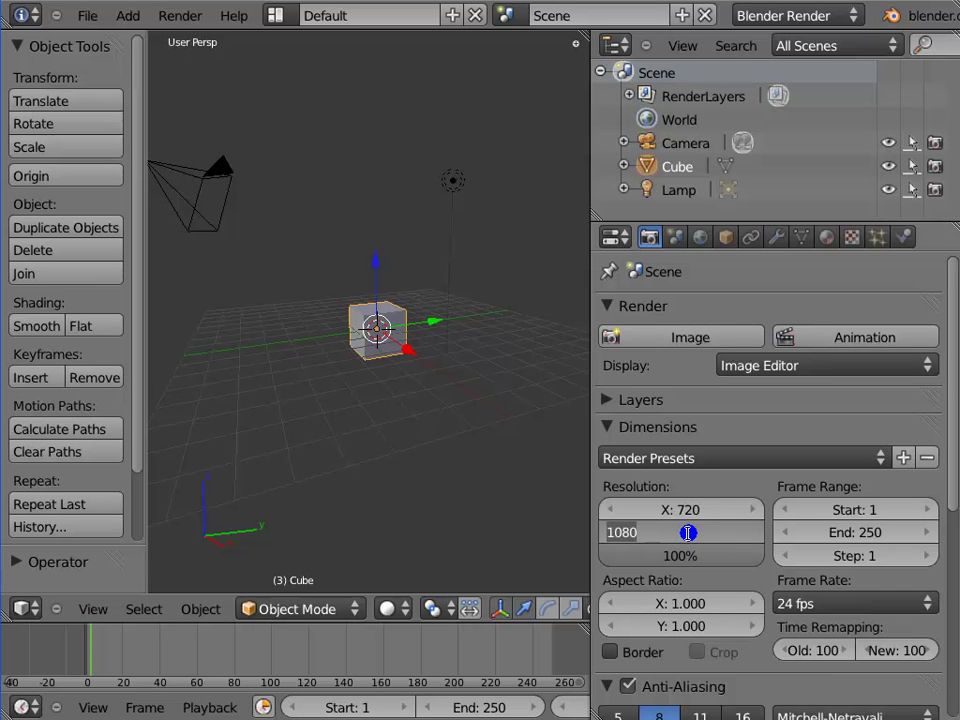
{"action": "type", "text": "576"}
{"action": "left_click", "coordinate": [689, 535]}
Render the current frame at 720 by 576 and examine the resulting image.
{"action": "key", "text": "F12"}
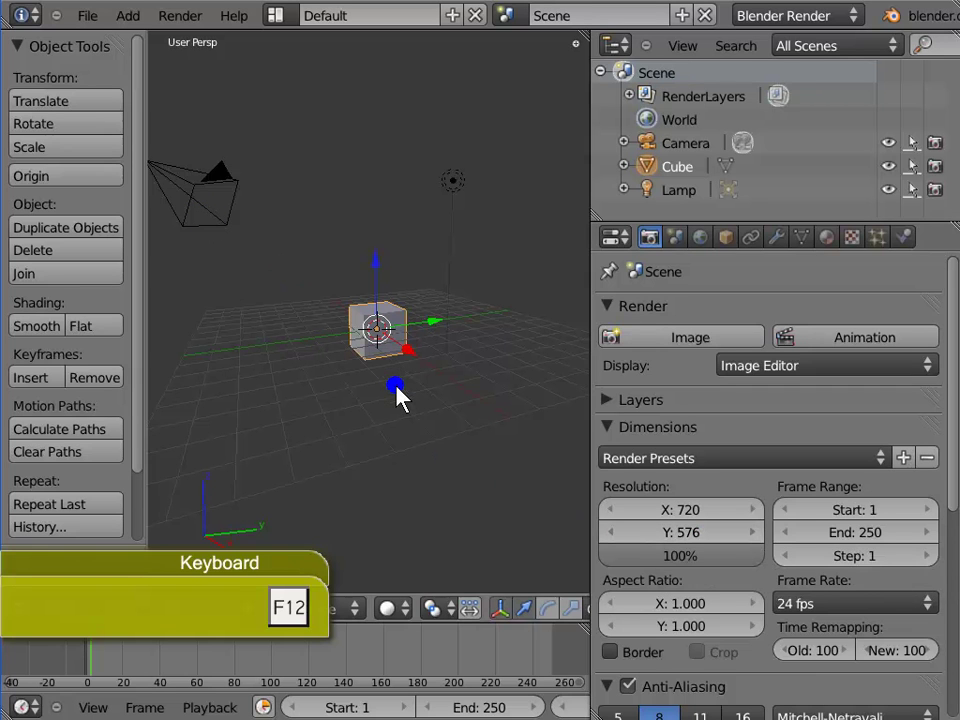
{"action": "key", "text": "F12"}
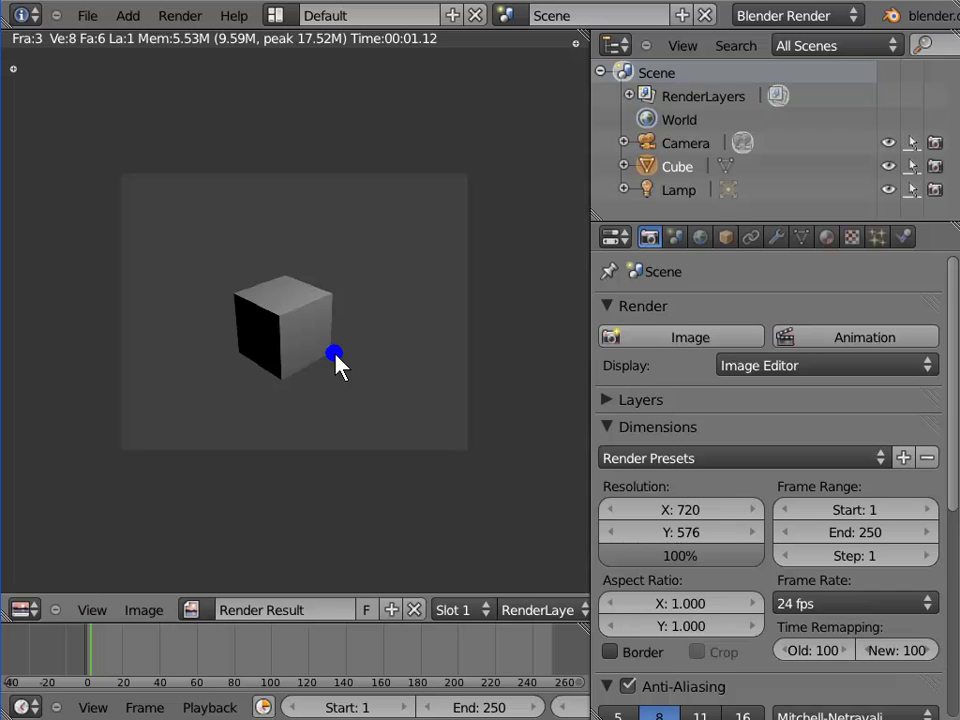
{"action": "scroll", "coordinate": [334, 355], "scroll_direction": "up", "scroll_amount": 2}
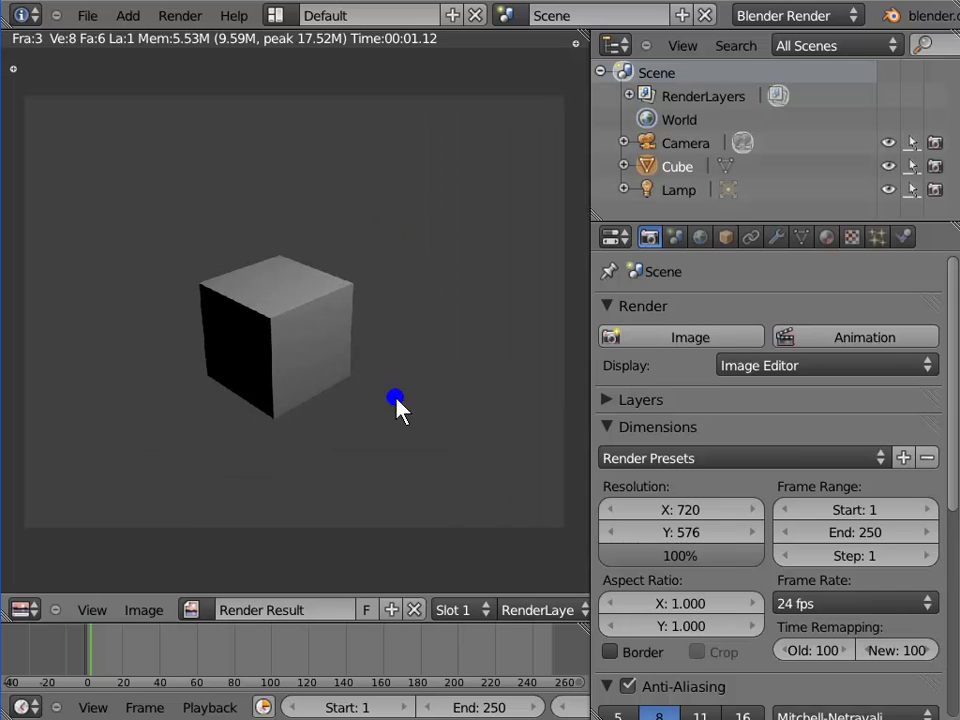
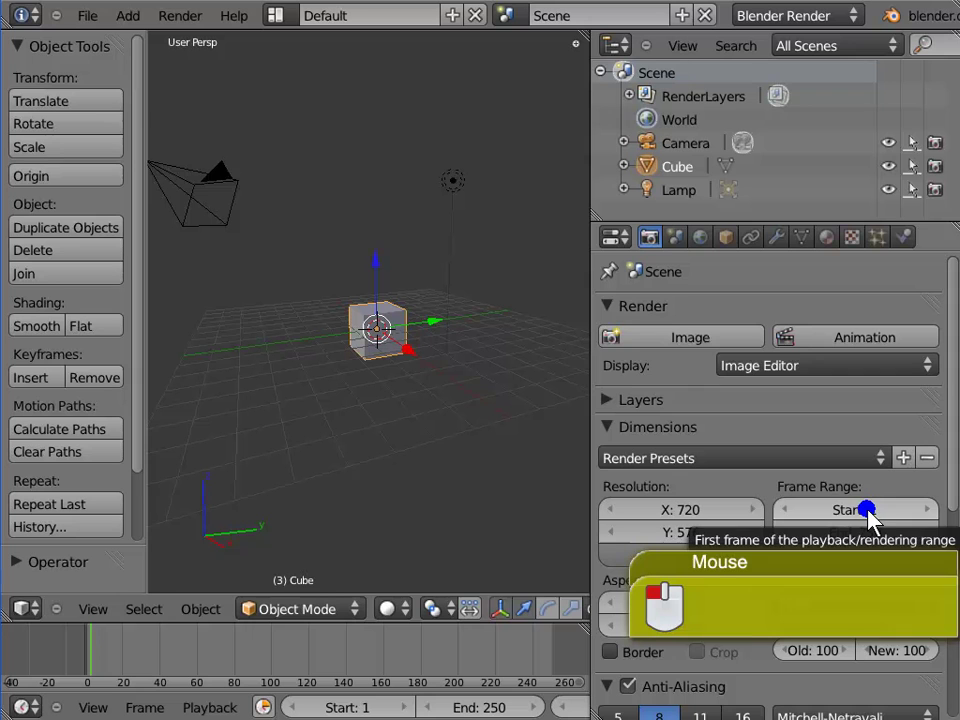
Set the animation frame range to start at frame 0 and end at frame 100.
{"action": "type", "text": "0"}
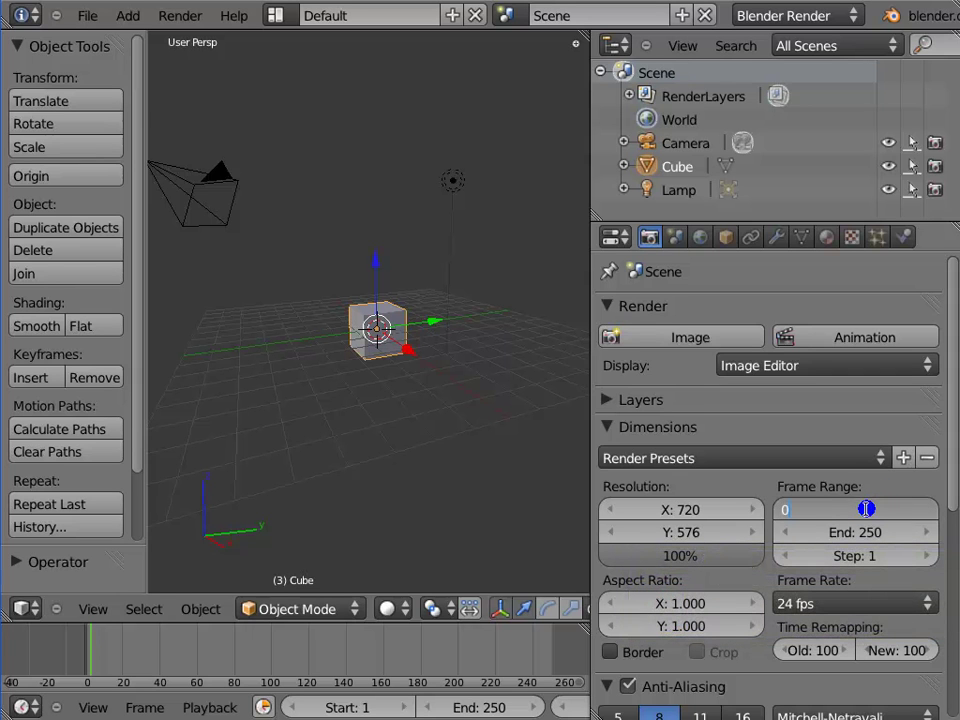
{"action": "key", "text": "Return"}
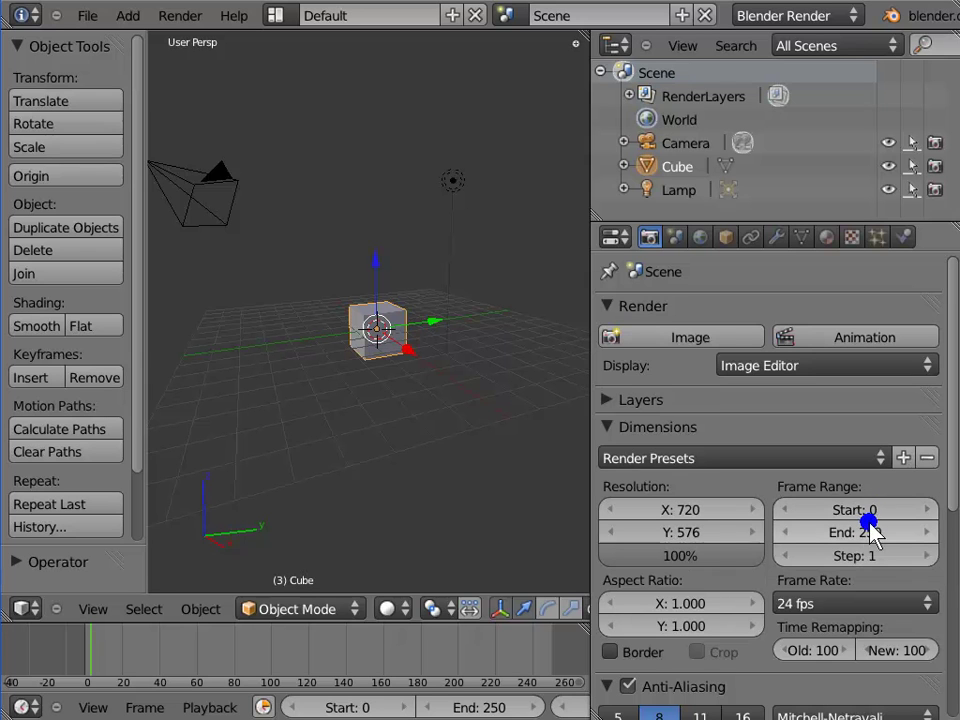
{"action": "left_click", "coordinate": [857, 533]}
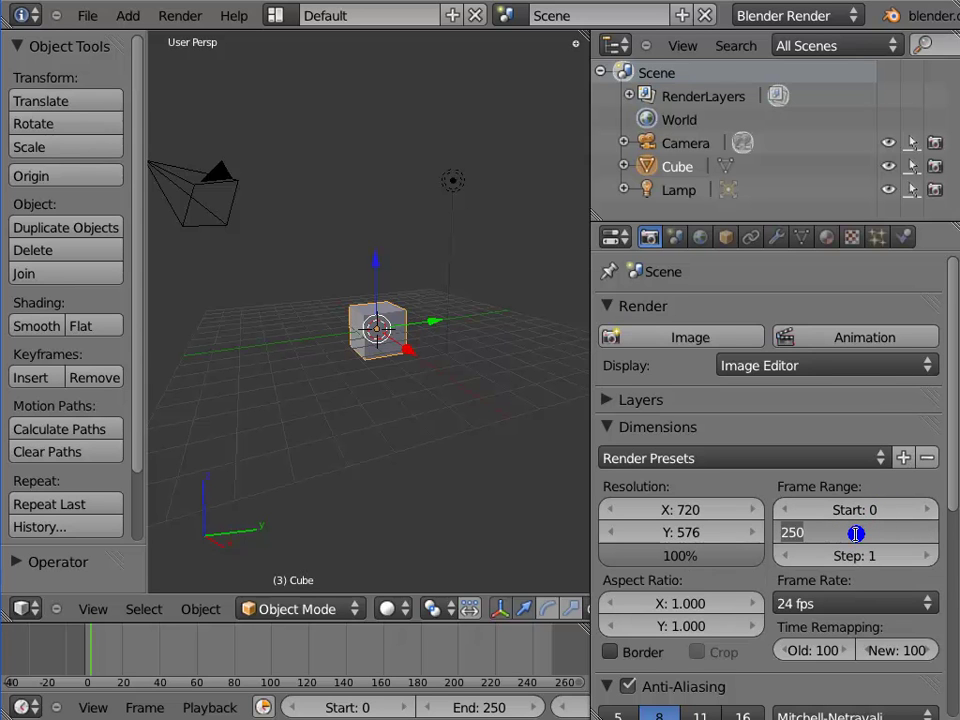
{"action": "type", "text": "100"}
{"action": "key", "text": "Return"}
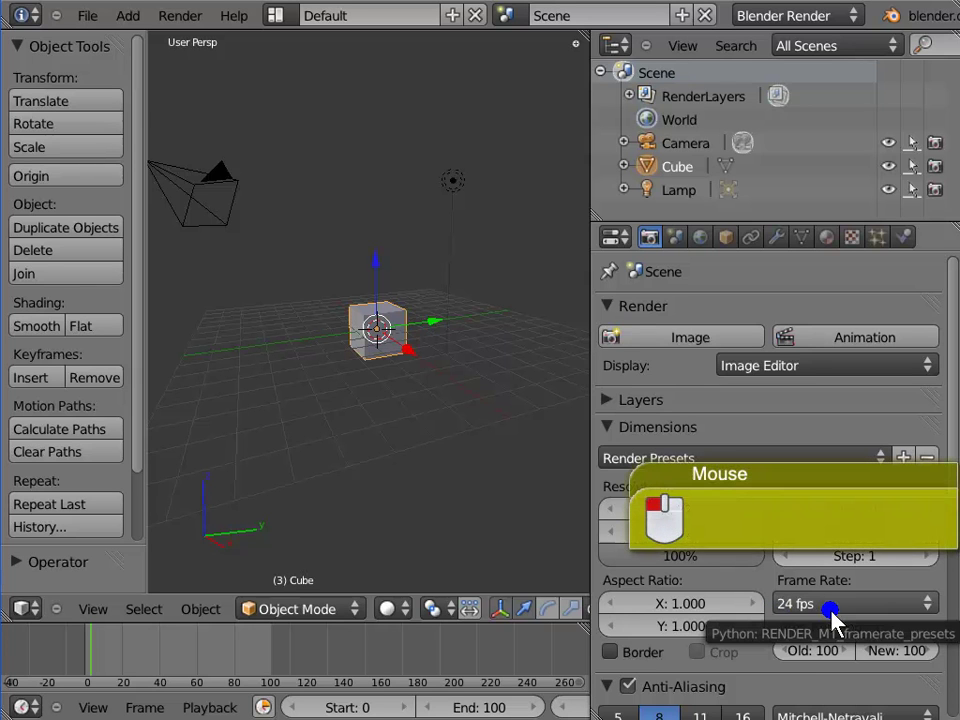
Choose a custom frame rate and set it to 15 fps.
{"action": "left_click", "coordinate": [912, 605]}
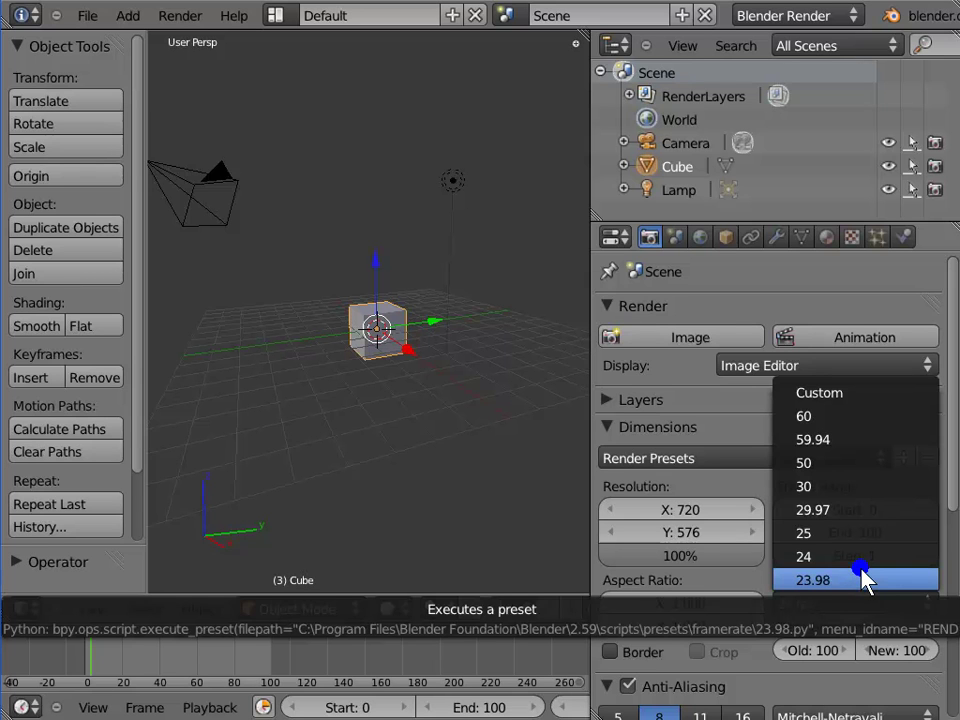
{"action": "left_click", "coordinate": [864, 395]}
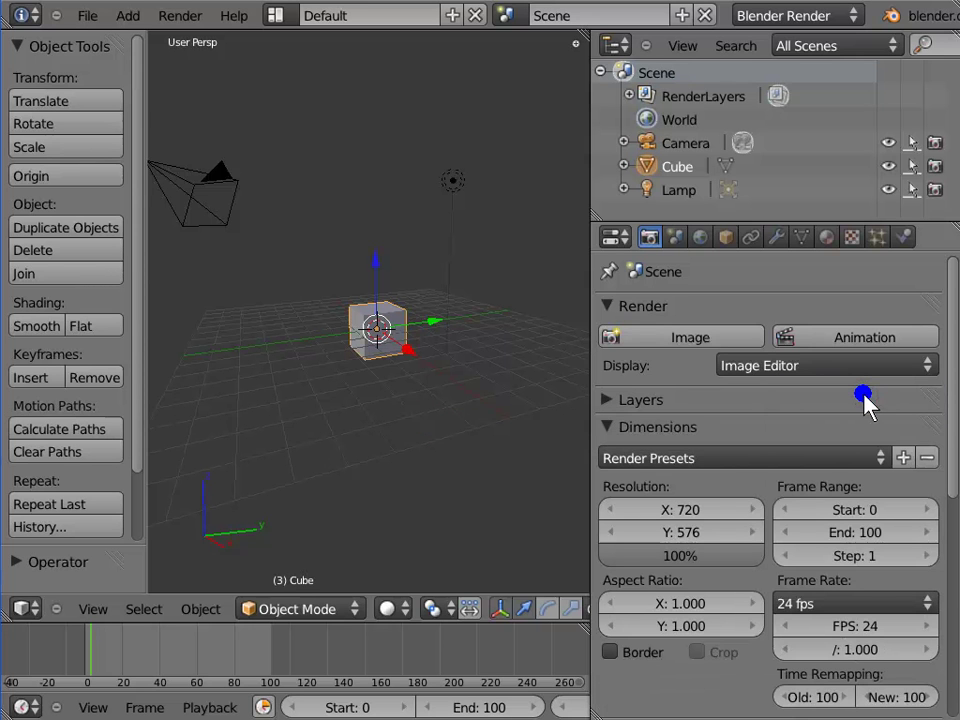
{"action": "left_click", "coordinate": [862, 626]}
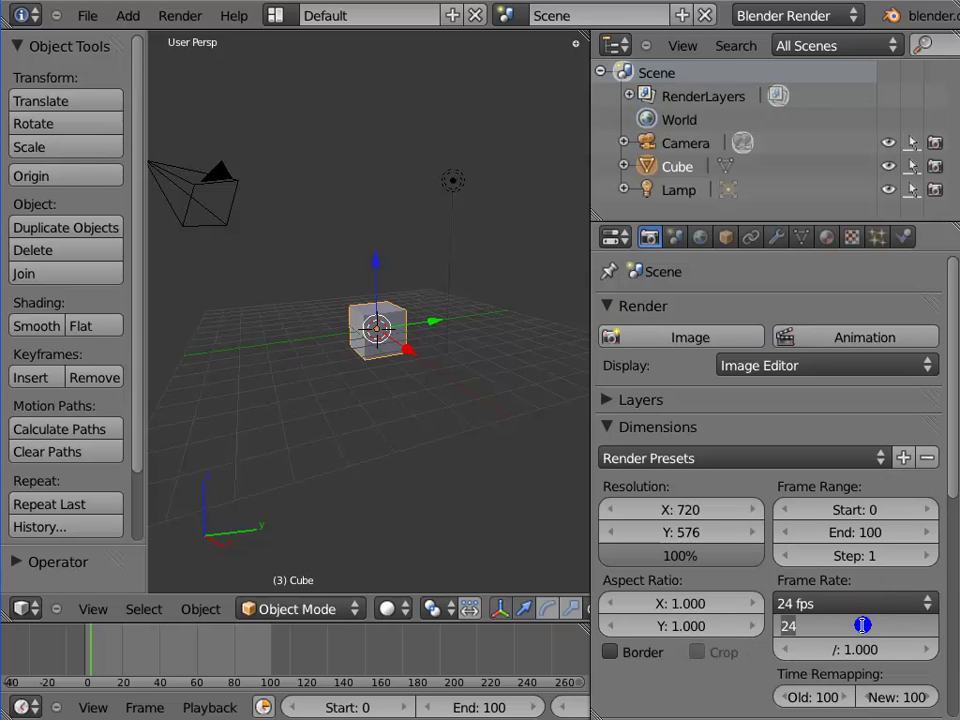
{"action": "type", "text": "15"}
{"action": "key", "text": "Return"}
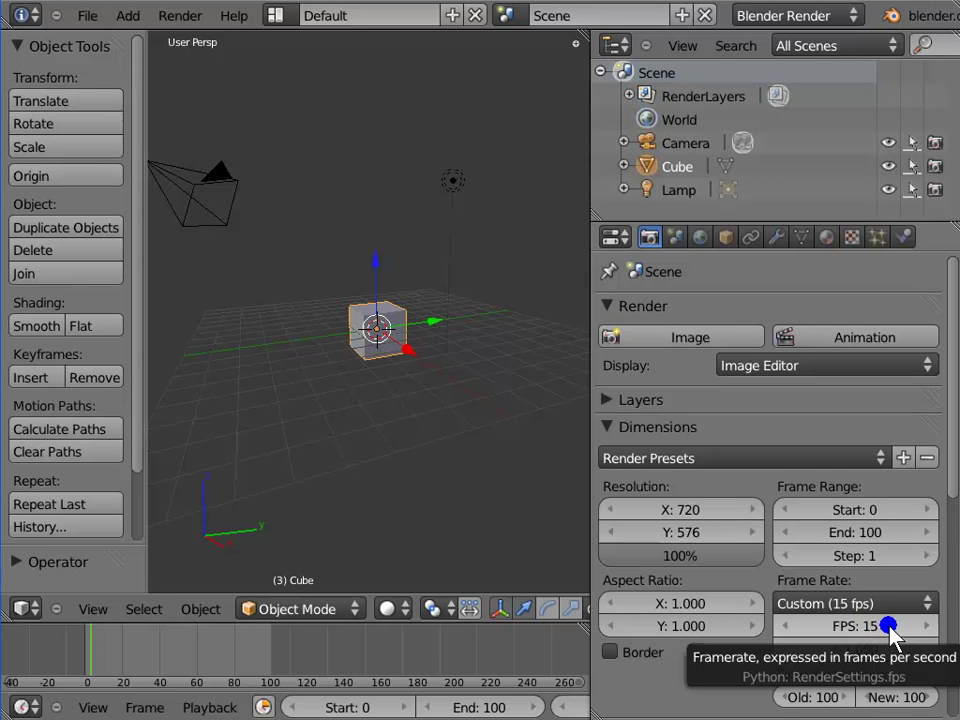
Browse for the render output folder and go to the bookmarked My Documents folder.
{"action": "scroll", "coordinate": [770, 676], "scroll_direction": "down", "scroll_amount": 3}
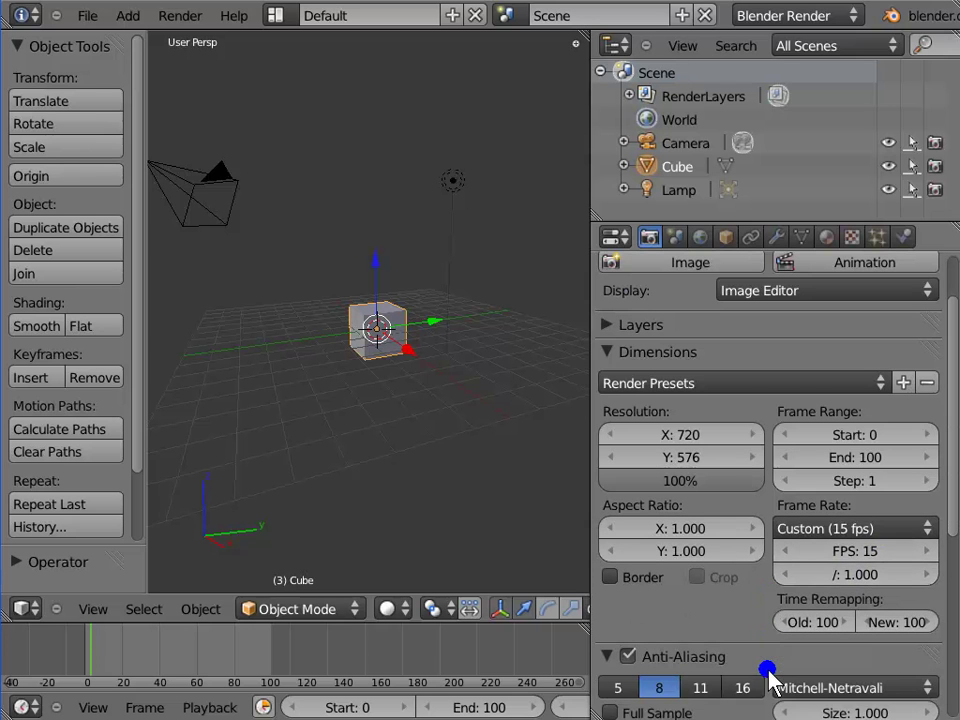
{"action": "left_click_drag", "start_coordinate": [944, 527], "coordinate": [954, 710]}
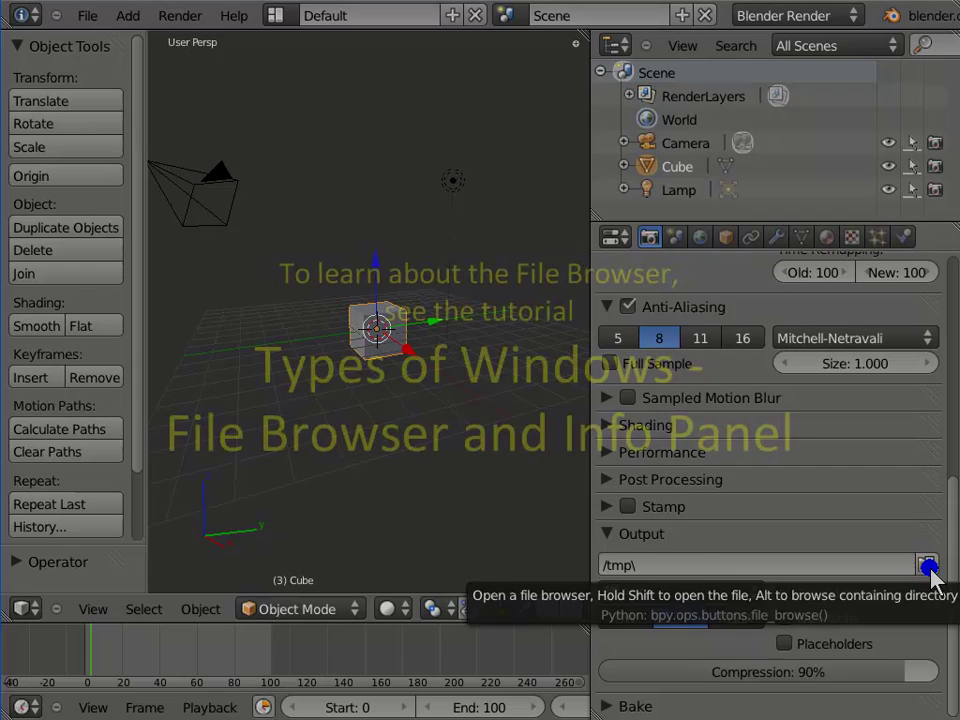
{"action": "left_click", "coordinate": [928, 566]}
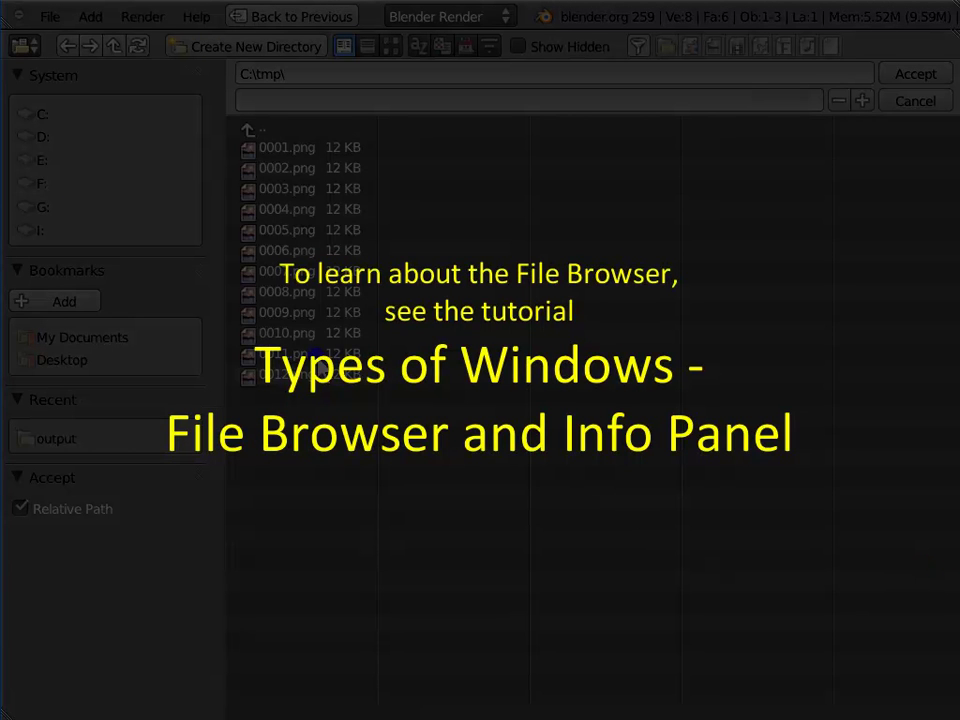
{"action": "left_click", "coordinate": [22, 46]}
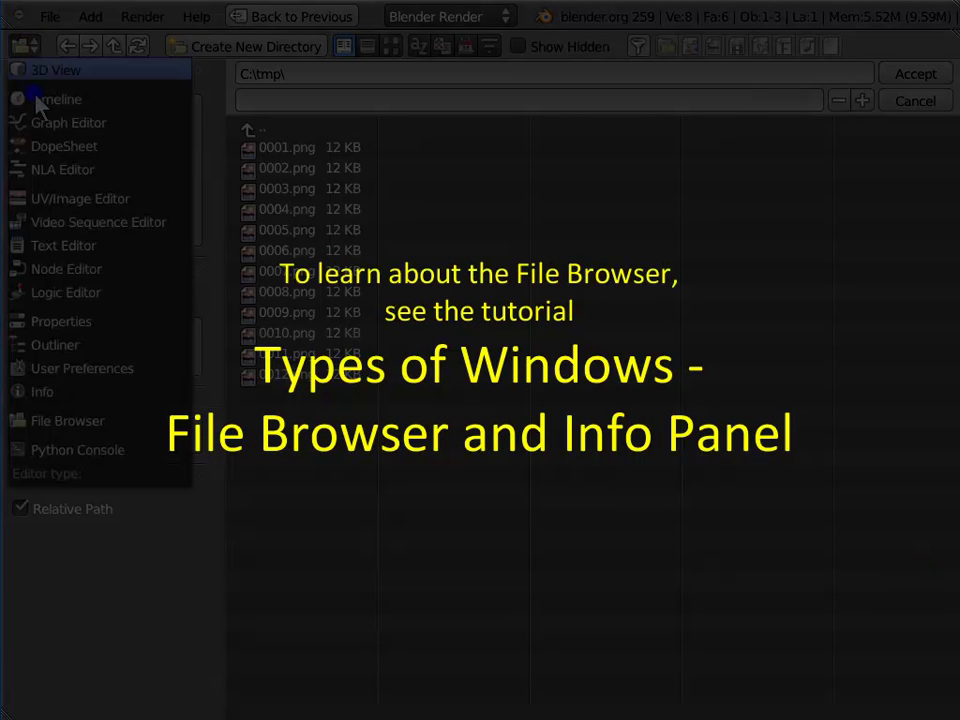
{"action": "left_click", "coordinate": [133, 428]}
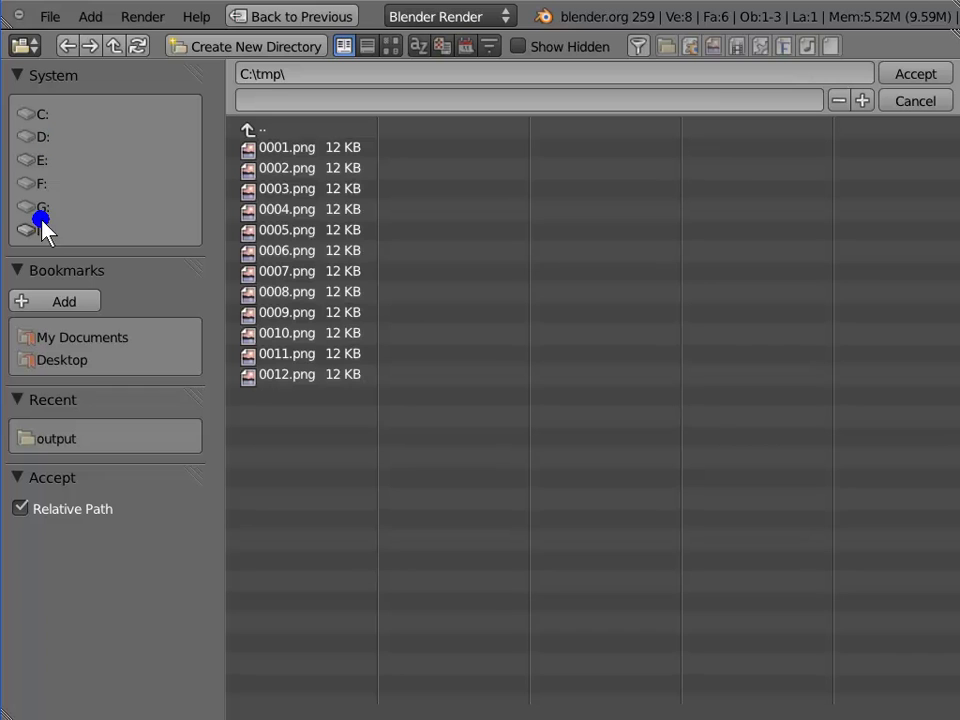
{"action": "left_click", "coordinate": [100, 337]}
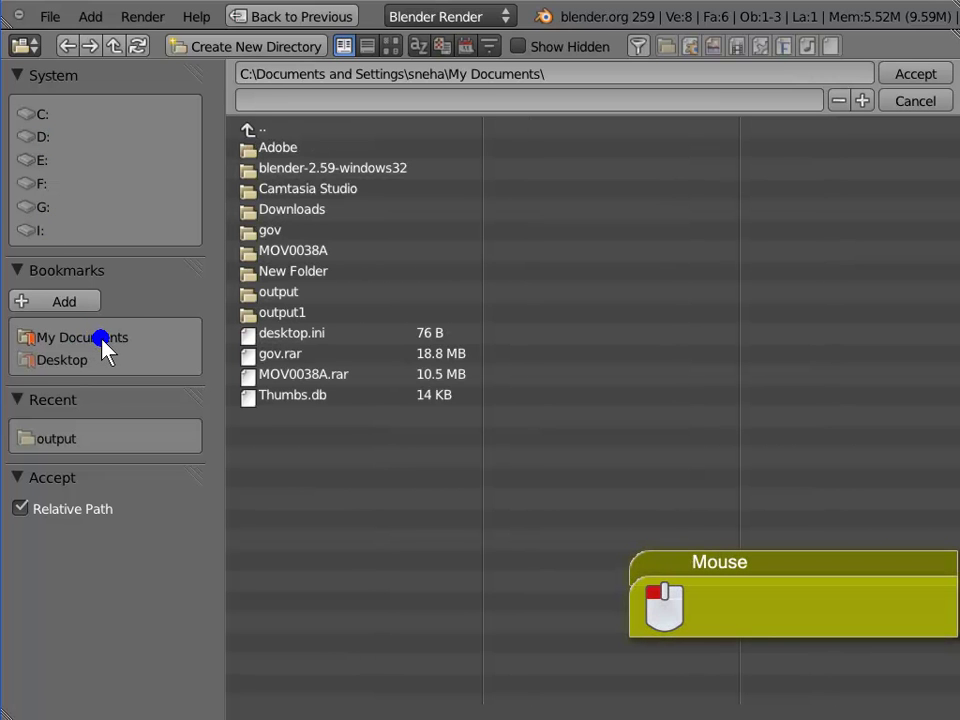
Create a new directory in My Documents and try to name it output.
{"action": "left_click", "coordinate": [249, 46]}
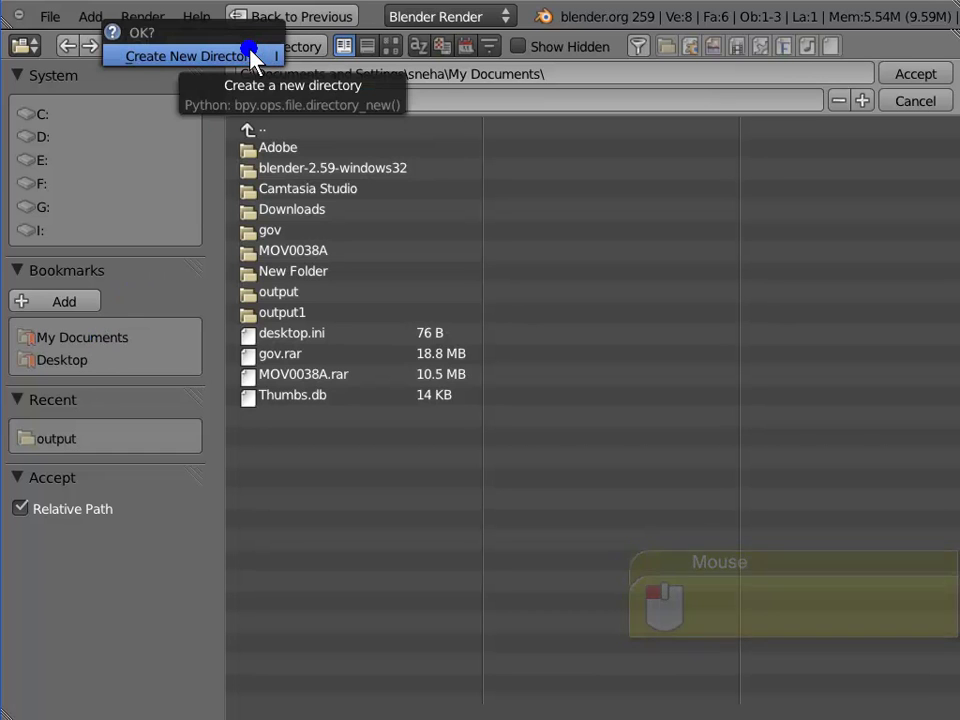
{"action": "left_click", "coordinate": [249, 55]}
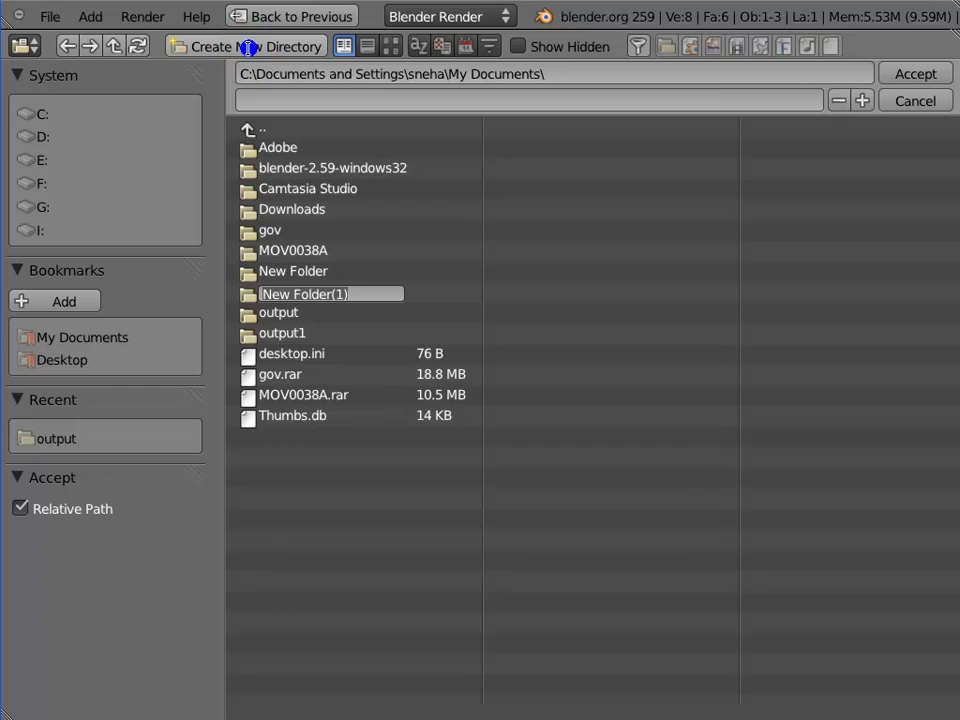
{"action": "type", "text": "ou"}
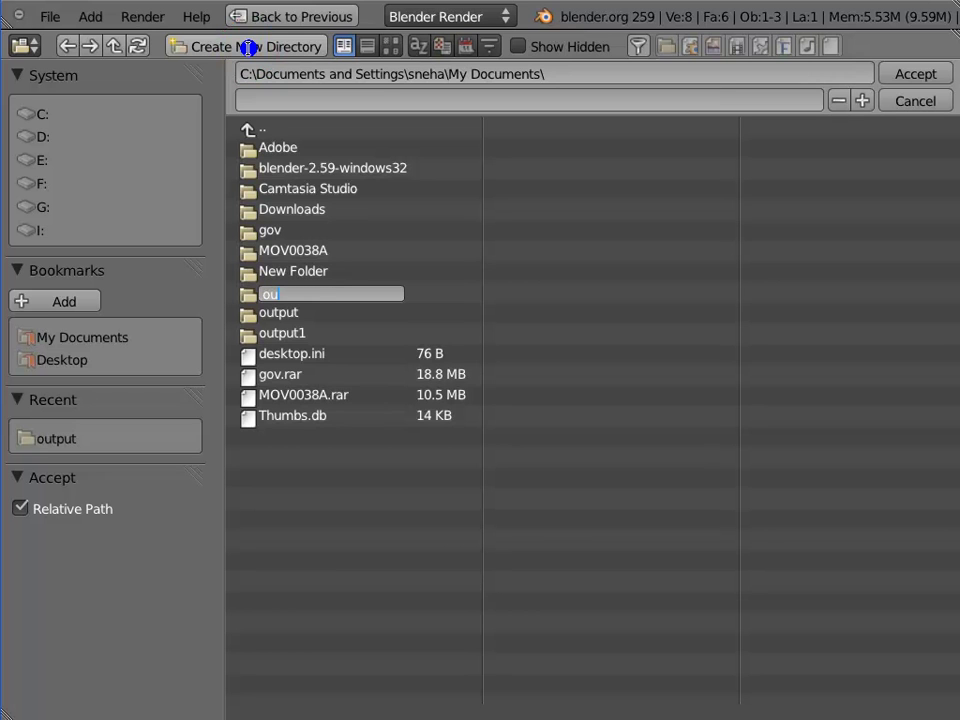
{"action": "type", "text": "tput"}
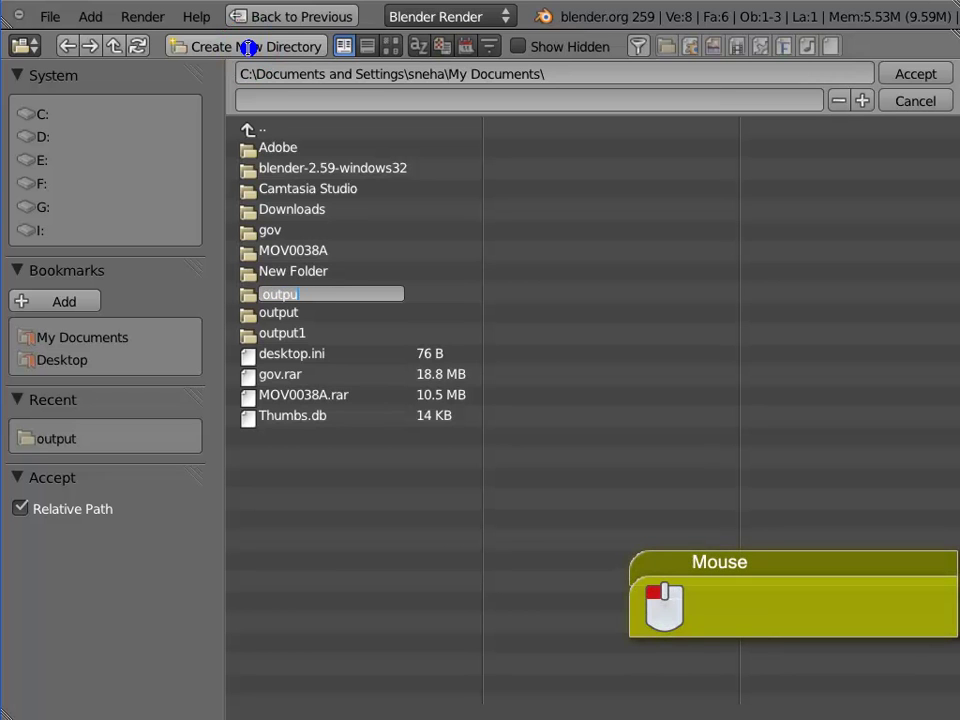
{"action": "key", "text": "Return"}
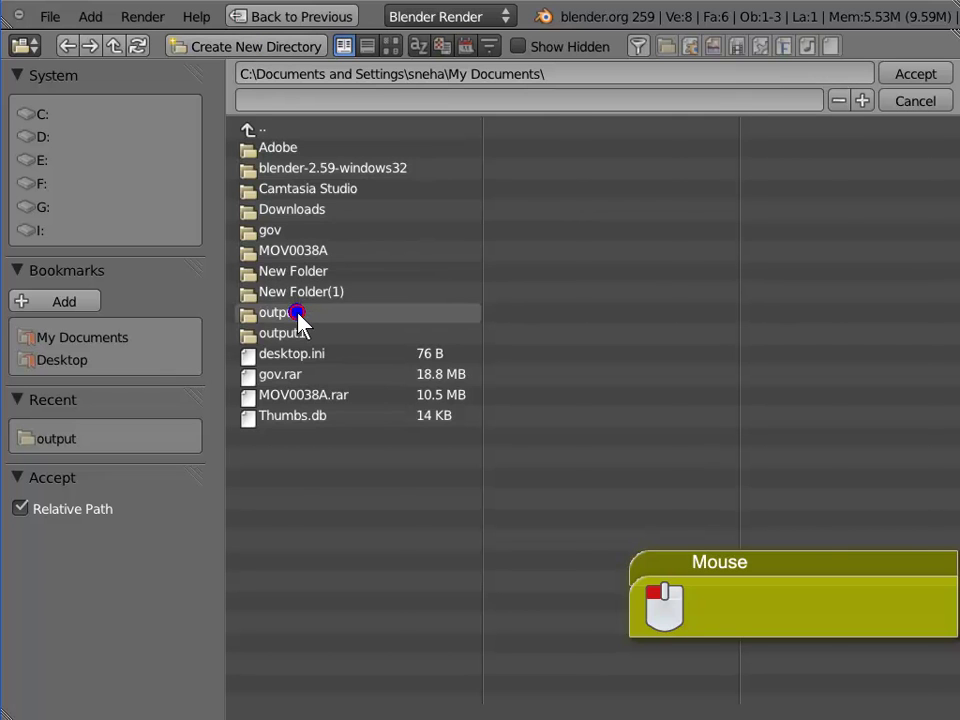
Open the existing output folder in My Documents and accept it as the render output path.
{"action": "left_click", "coordinate": [356, 316]}
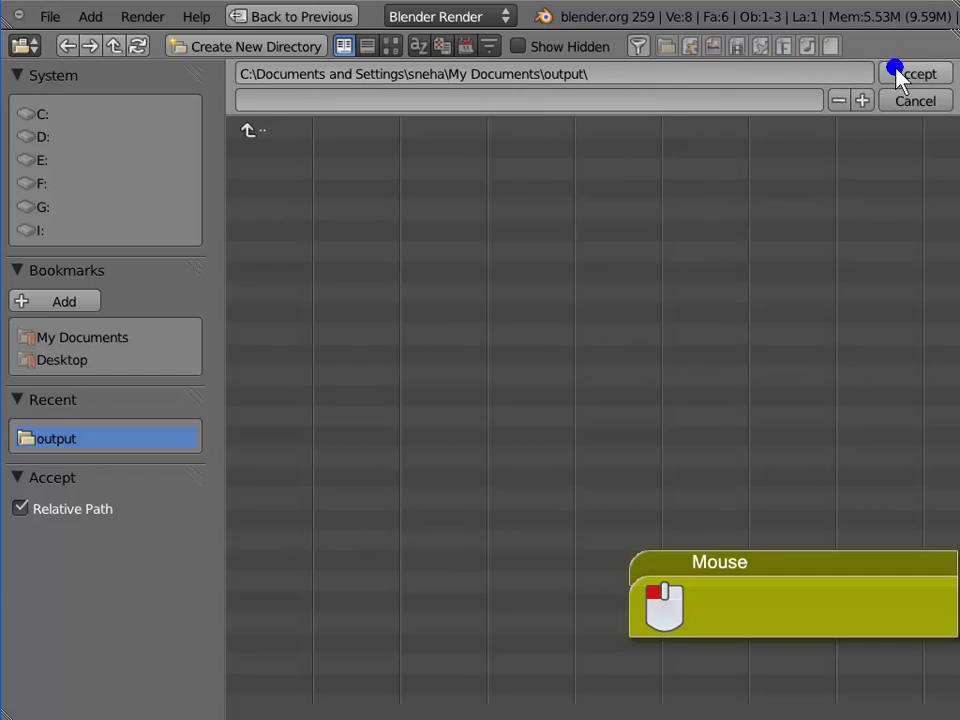
{"action": "left_click", "coordinate": [944, 76]}
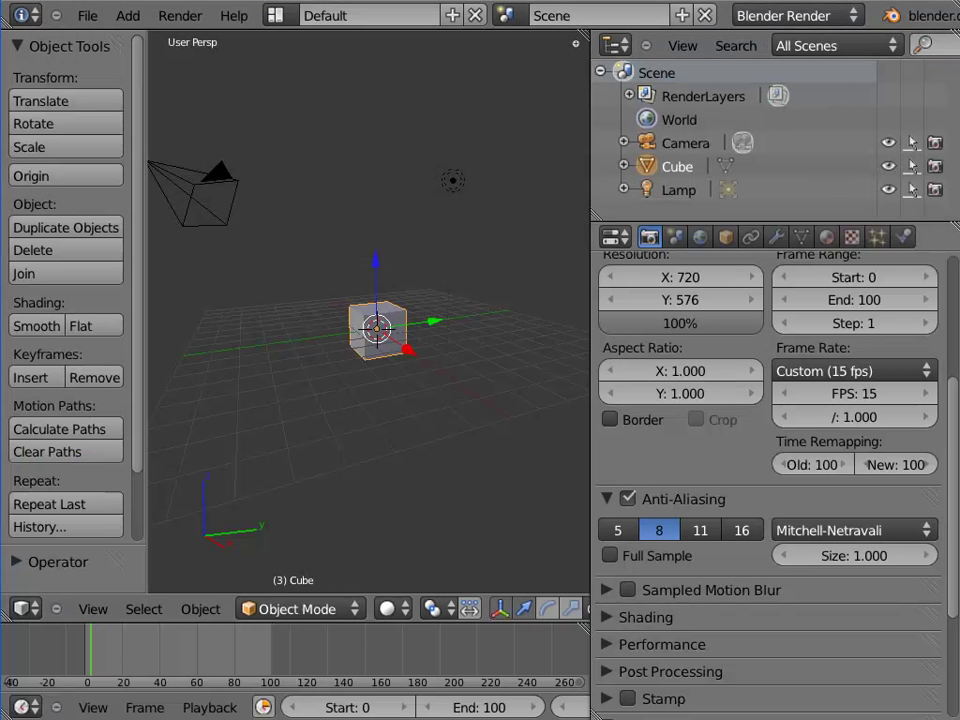
View the available file formats for the render output, then return to the first render settings.
{"action": "left_click_drag", "start_coordinate": [955, 443], "coordinate": [950, 530]}
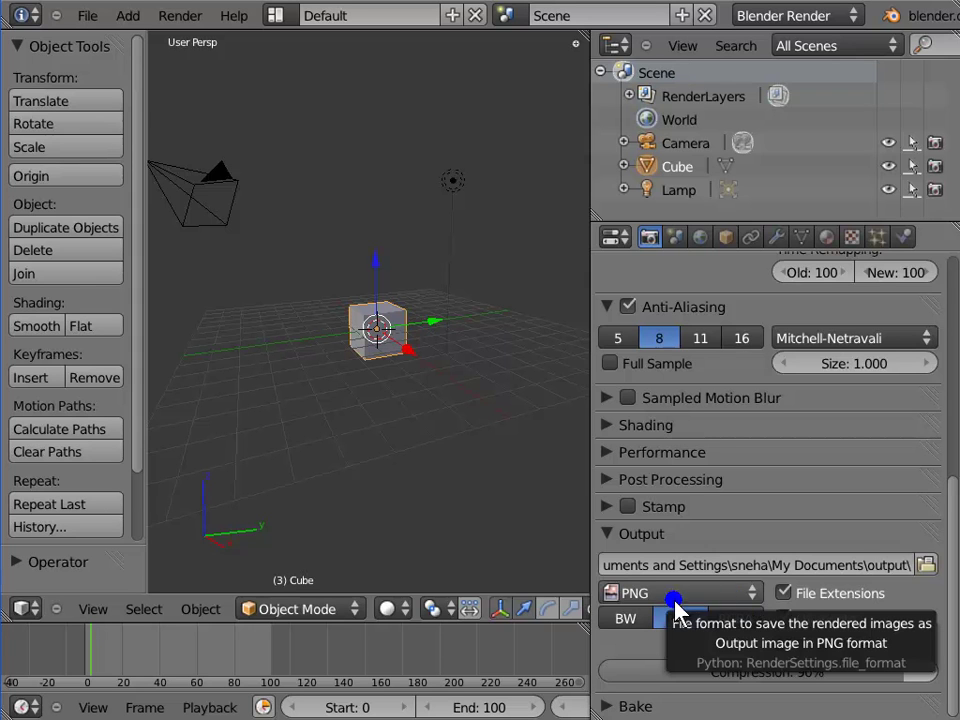
{"action": "left_click", "coordinate": [737, 594]}
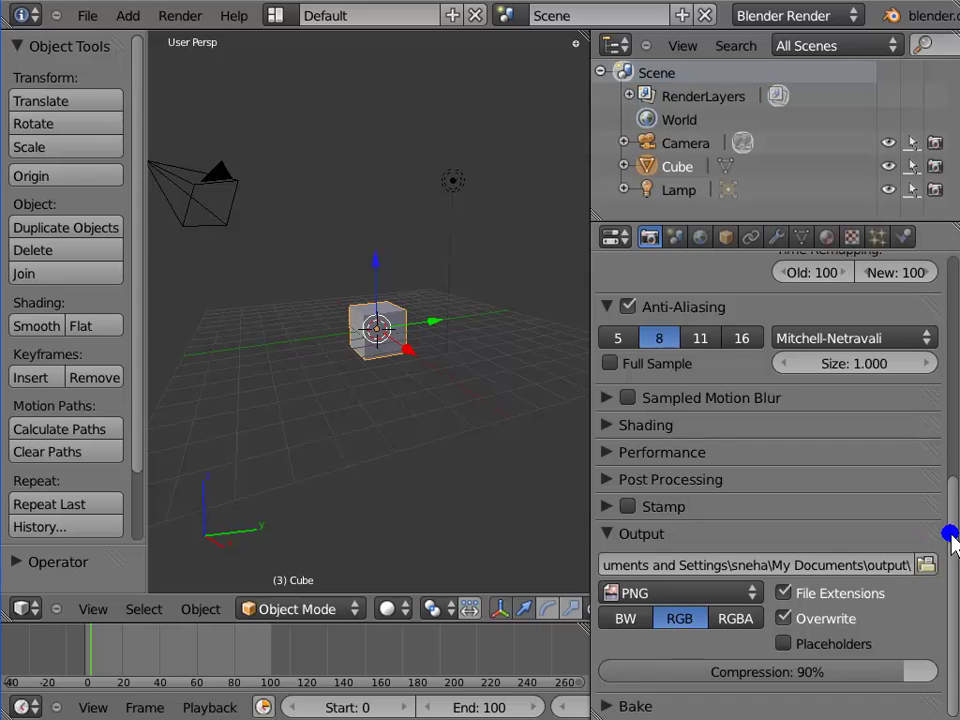
{"action": "scroll", "coordinate": [951, 536], "scroll_direction": "up", "scroll_amount": 8}
{"action": "scroll", "coordinate": [951, 536], "scroll_direction": "up", "scroll_amount": 4}
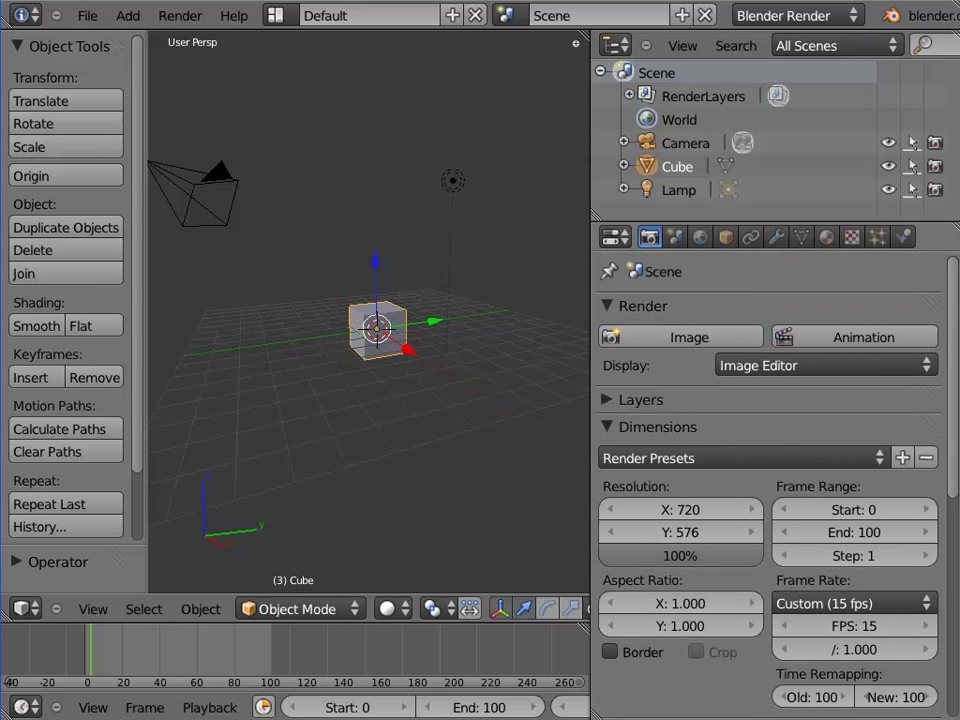